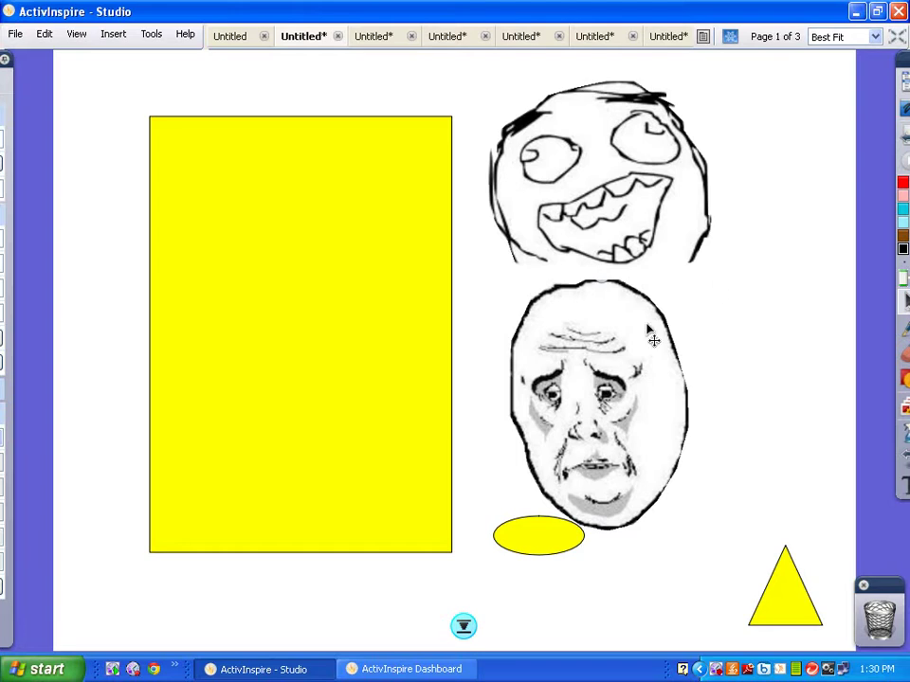
Set the yellow rectangle's container property so that it can contain Anything.
double_click(327, 286)
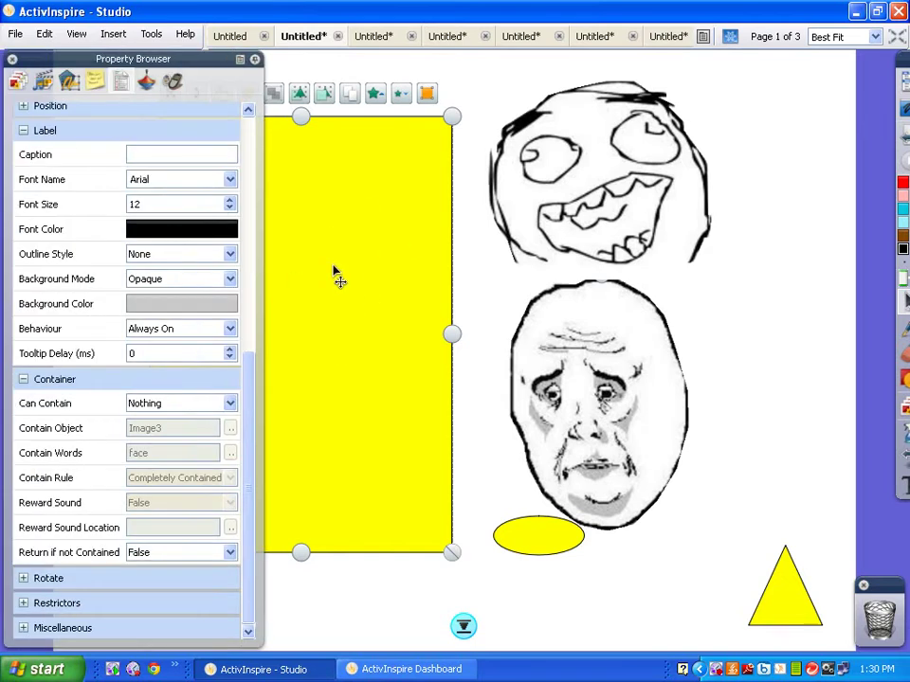
mouse_move(12, 274)
click(23, 130)
click(23, 180)
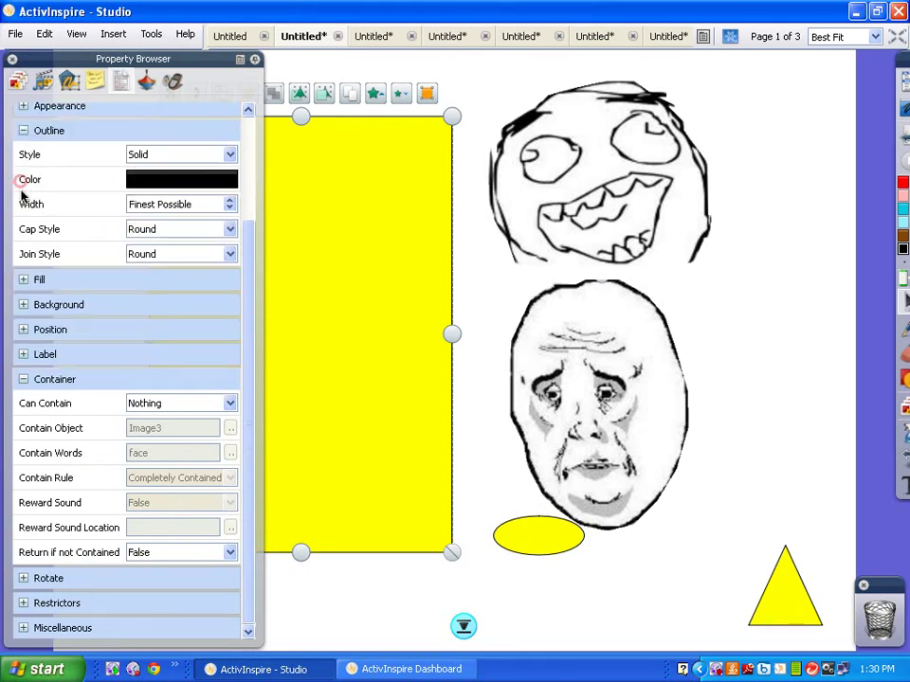
click(23, 129)
click(24, 106)
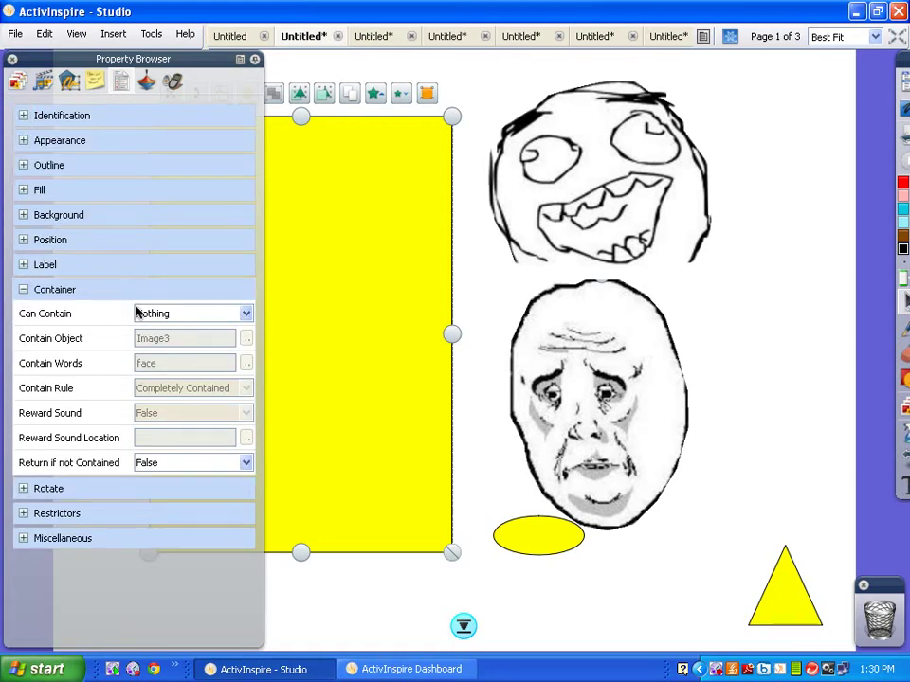
click(245, 315)
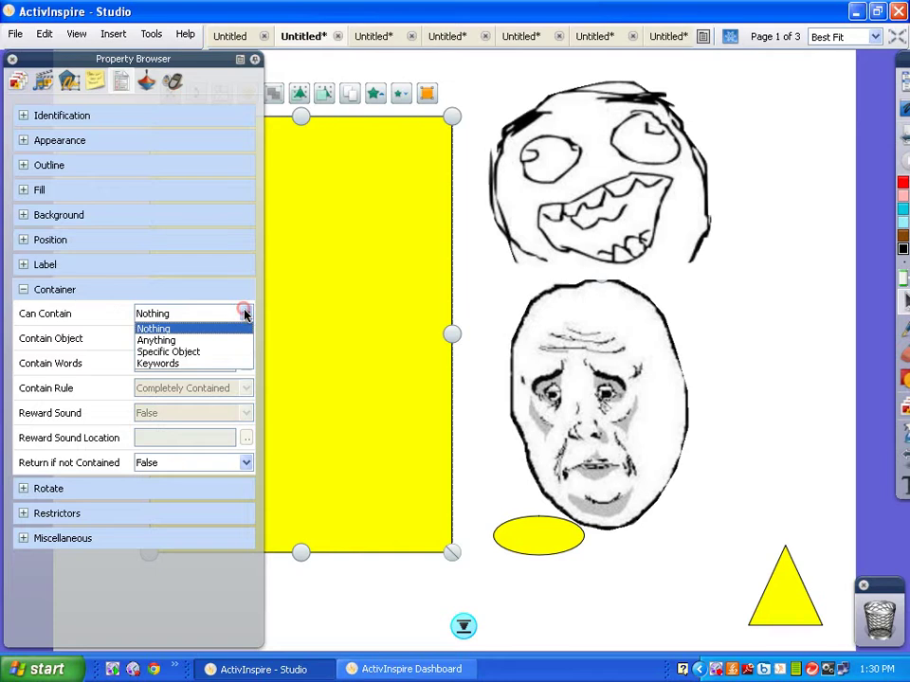
click(158, 341)
click(483, 294)
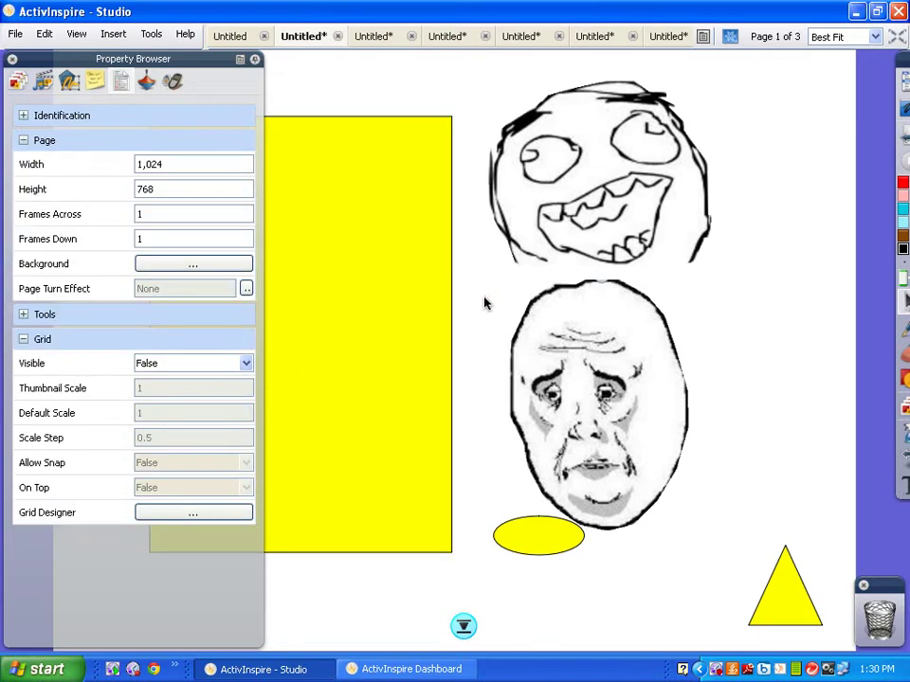
Place both faces, the ellipse and the triangle on the yellow rectangle, and move the rectangle together with its contents.
drag(611, 204, 361, 267)
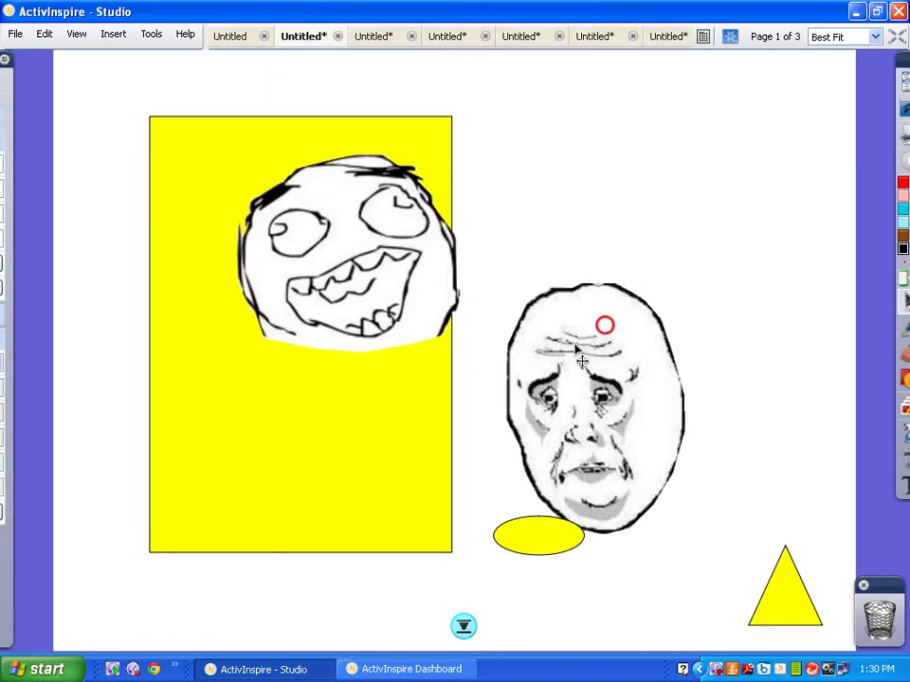
drag(603, 323, 342, 328)
drag(528, 560, 298, 297)
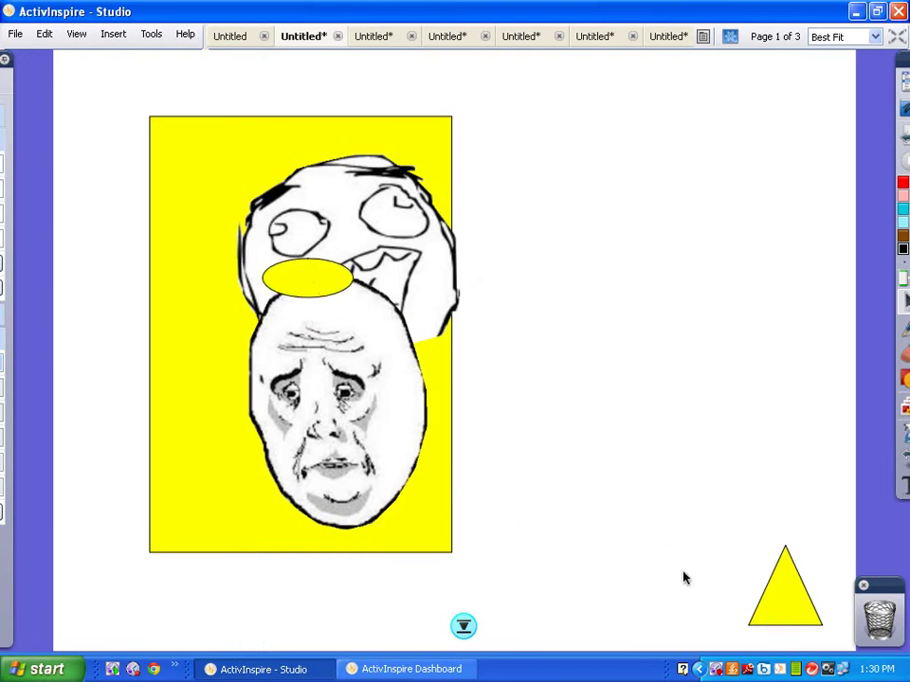
drag(787, 605, 276, 284)
drag(214, 438, 233, 467)
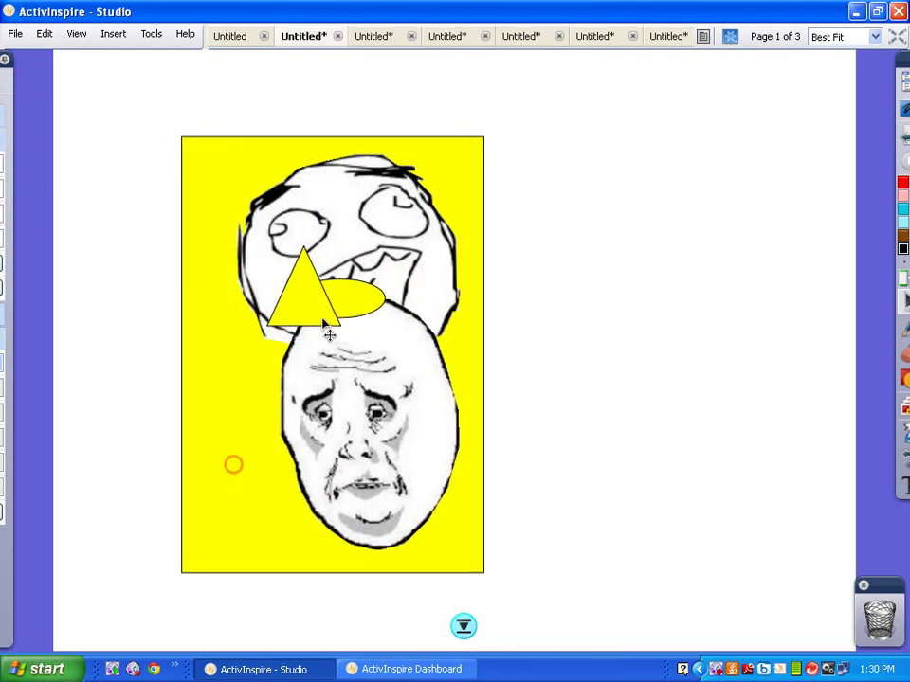
drag(247, 423, 189, 414)
Move both faces, the ellipse and the triangle back out of the yellow rectangle onto the empty part of the page.
drag(361, 409, 635, 393)
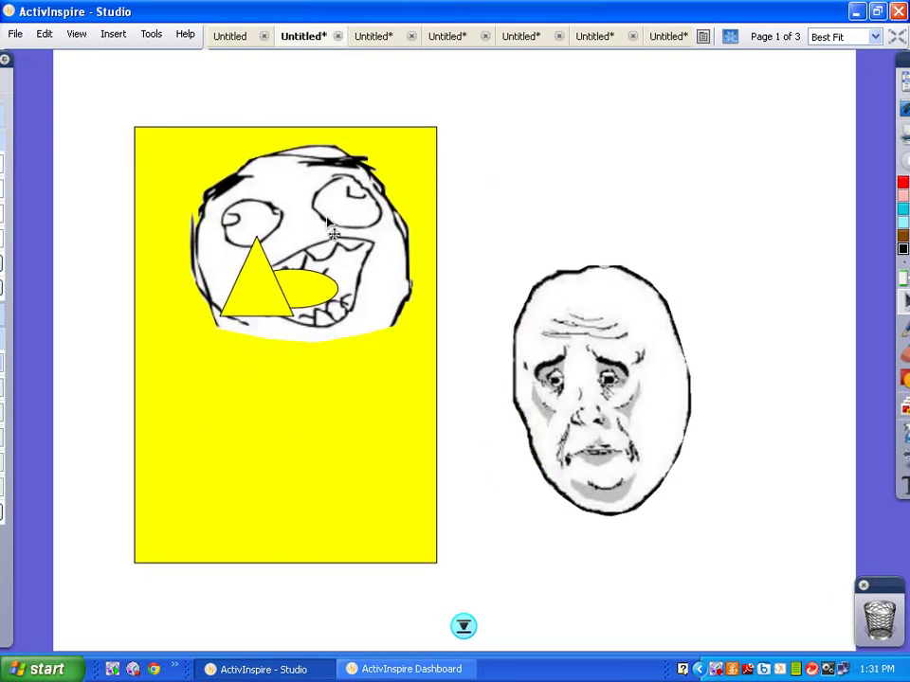
drag(320, 215, 610, 152)
drag(308, 285, 780, 510)
drag(266, 297, 785, 615)
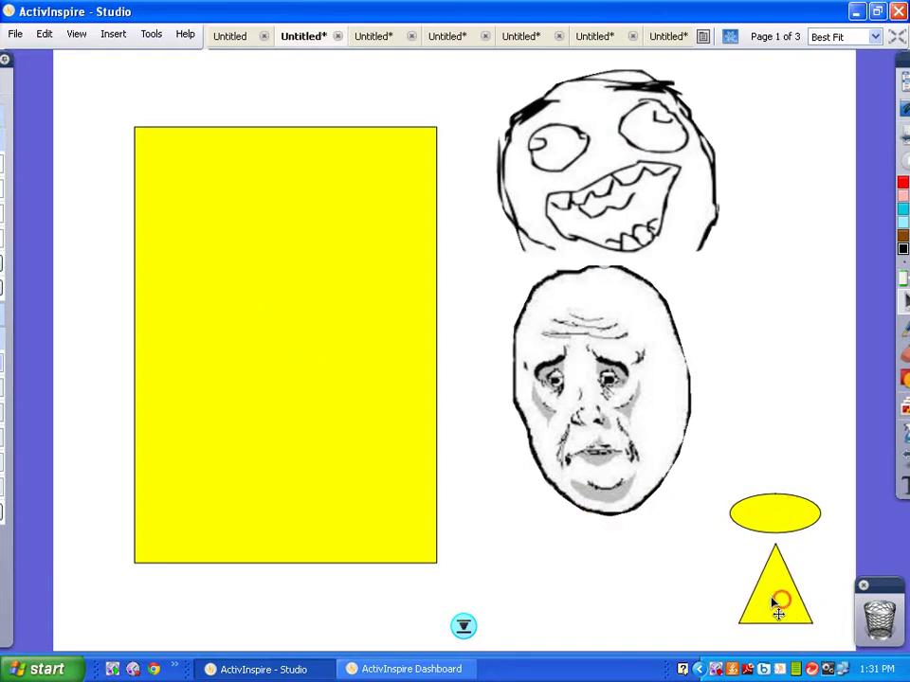
drag(607, 223, 609, 194)
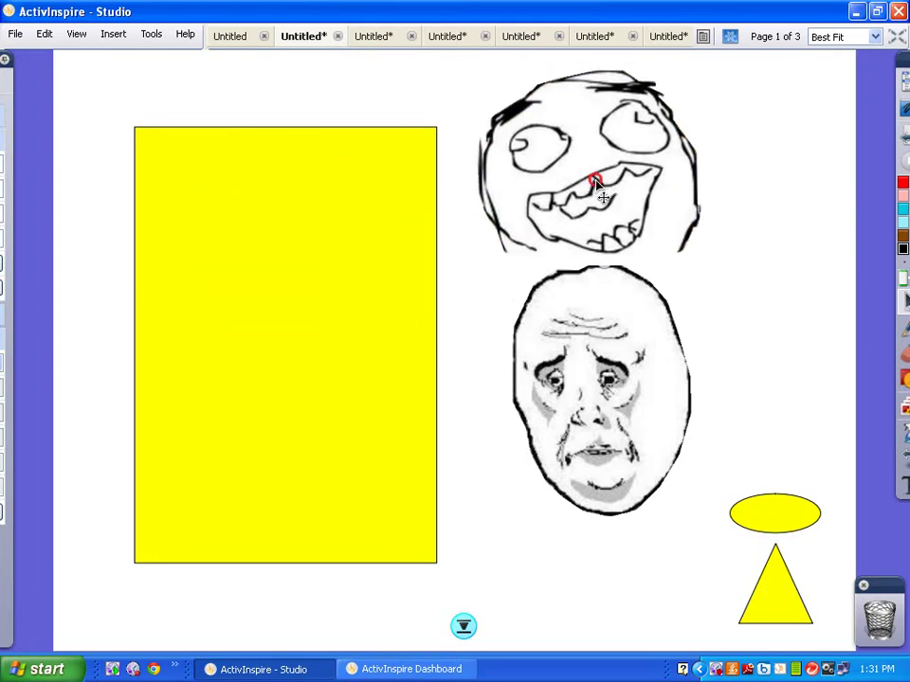
Handwrite 44 in blue on the yellow rectangle with the Pen tool.
mouse_move(901, 303)
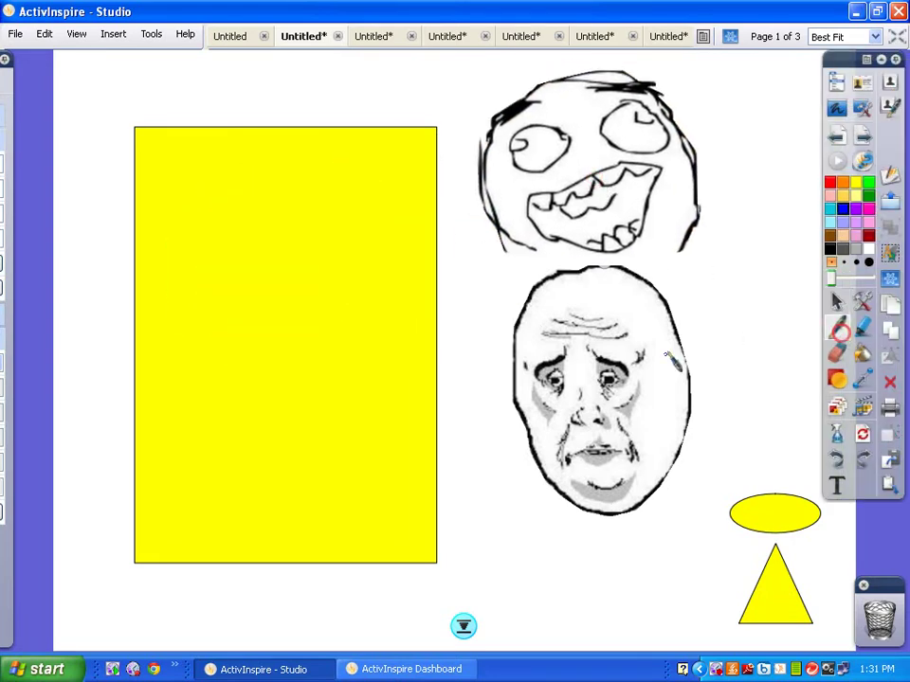
click(836, 327)
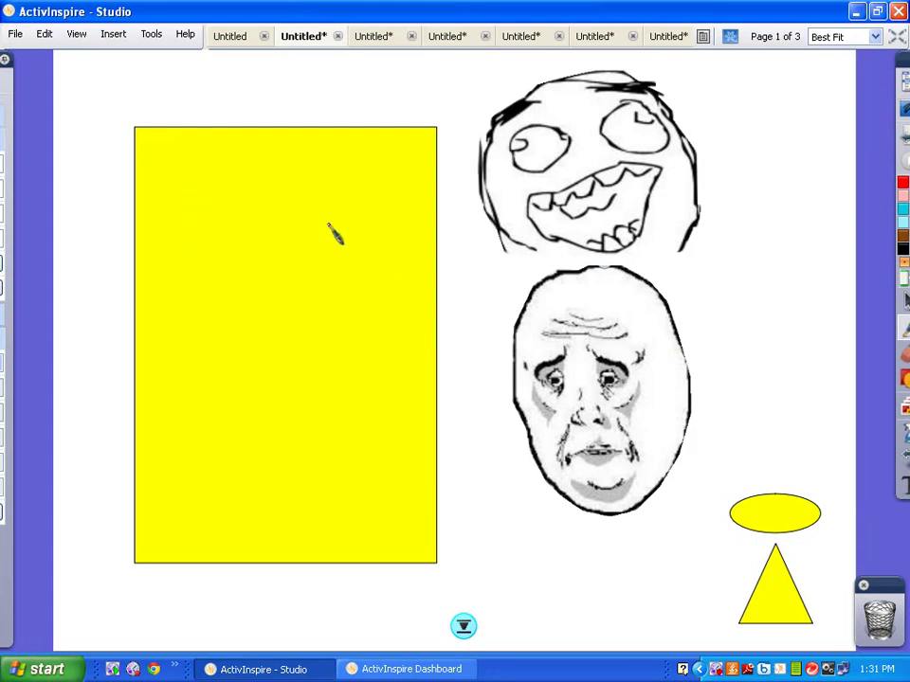
drag(182, 201, 218, 309)
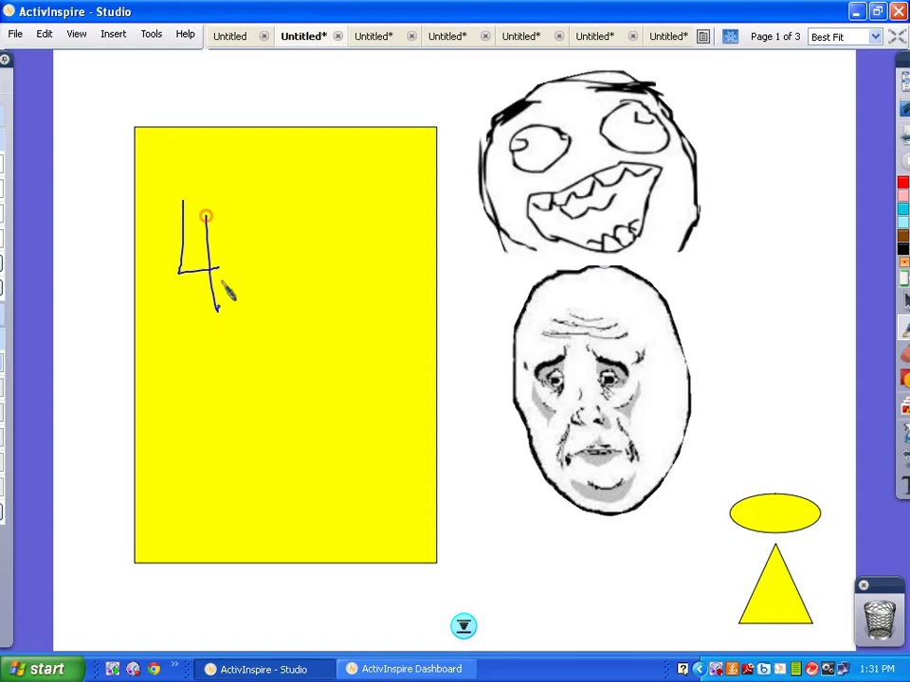
mouse_move(239, 228)
mouse_down()
mouse_move(275, 265)
mouse_move(274, 313)
mouse_up()
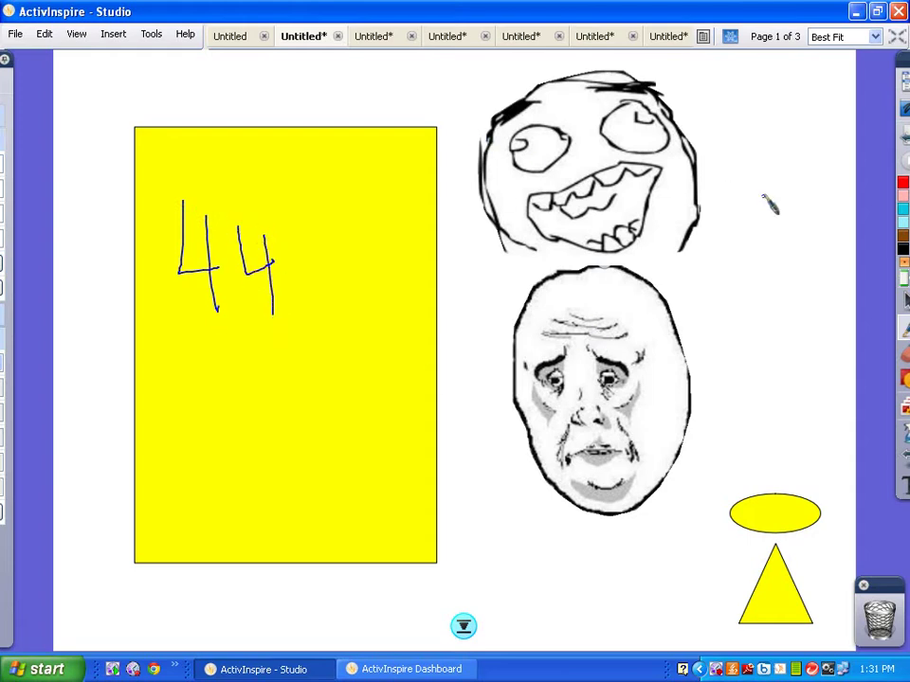
Move the yellow rectangle around the page together with the handwritten 44.
mouse_move(901, 301)
click(837, 301)
drag(204, 359, 144, 359)
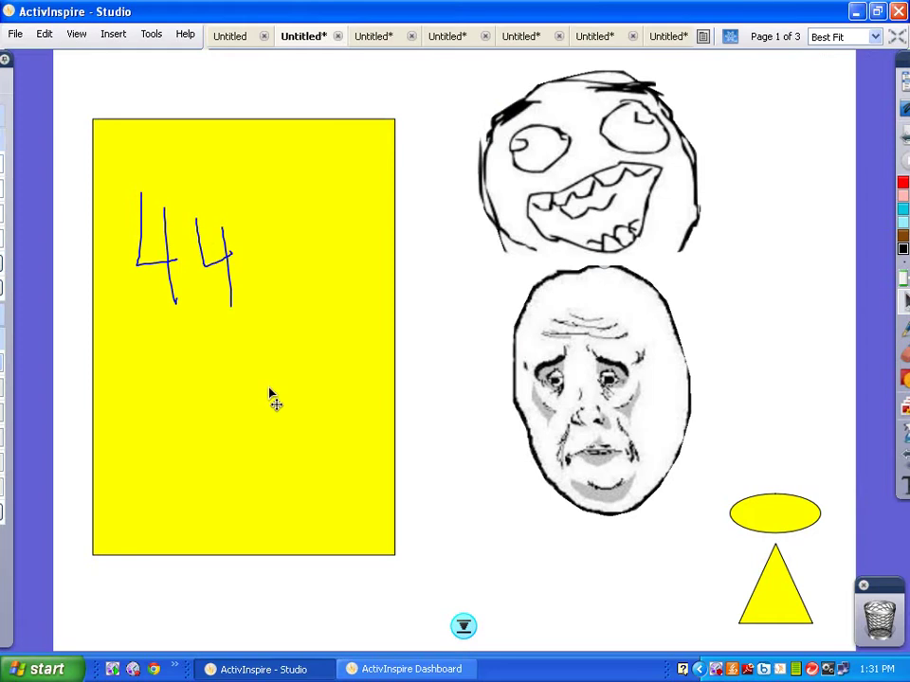
drag(270, 396, 298, 397)
Replace the small 44 rectangle on page 2 with a pasted copy of page 1's yellow rectangle and its handwriting.
right_click(298, 366)
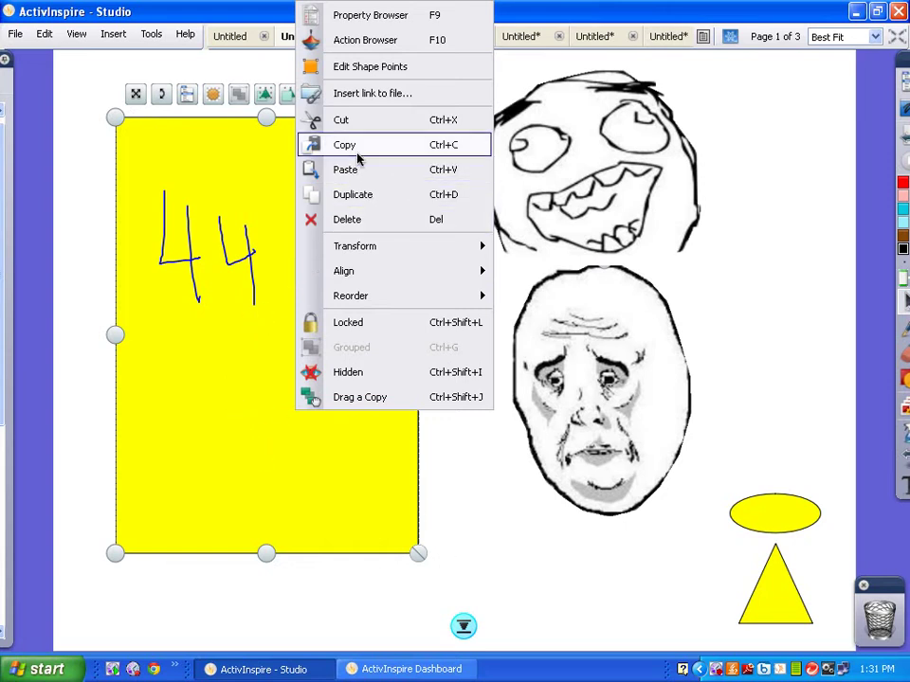
click(322, 145)
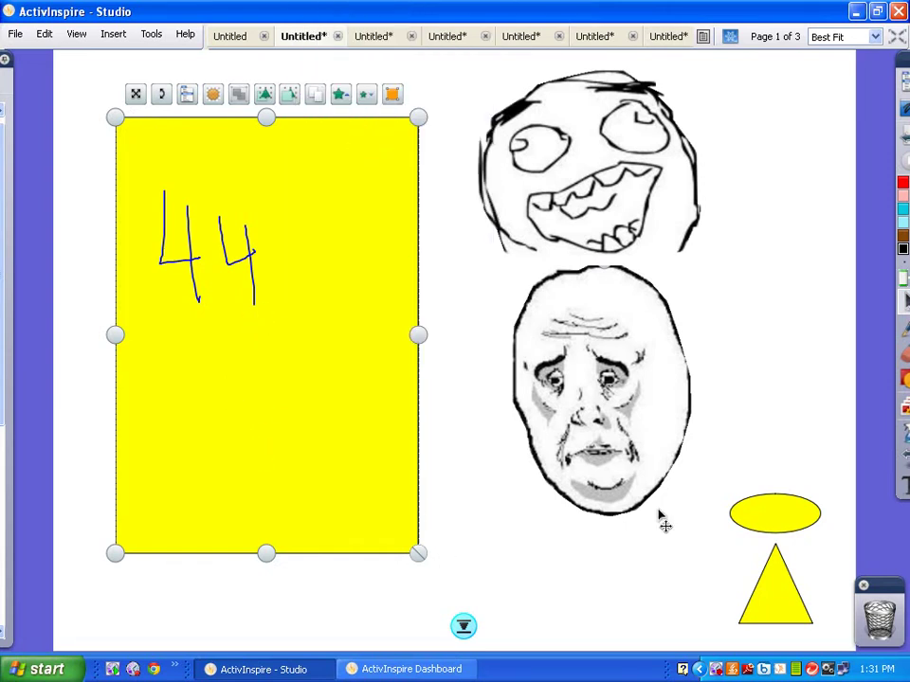
mouse_move(902, 462)
click(862, 136)
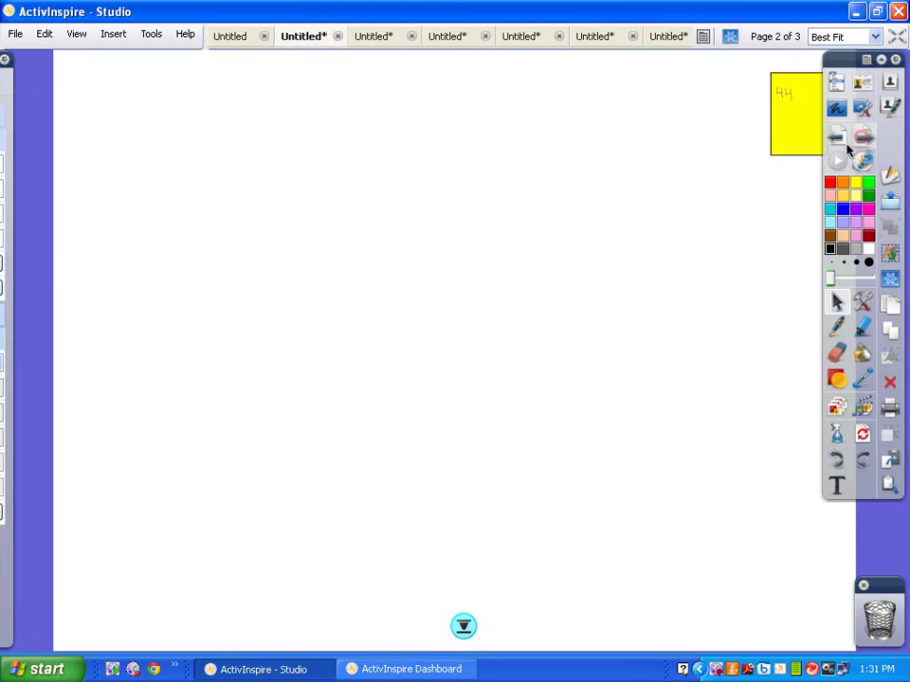
drag(792, 142, 891, 633)
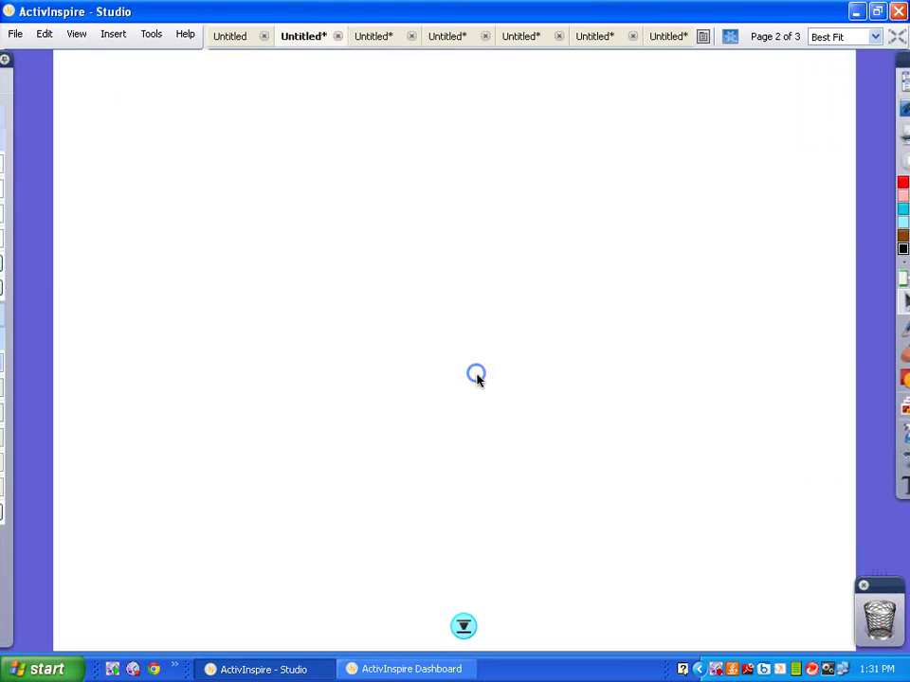
right_click(474, 375)
click(557, 304)
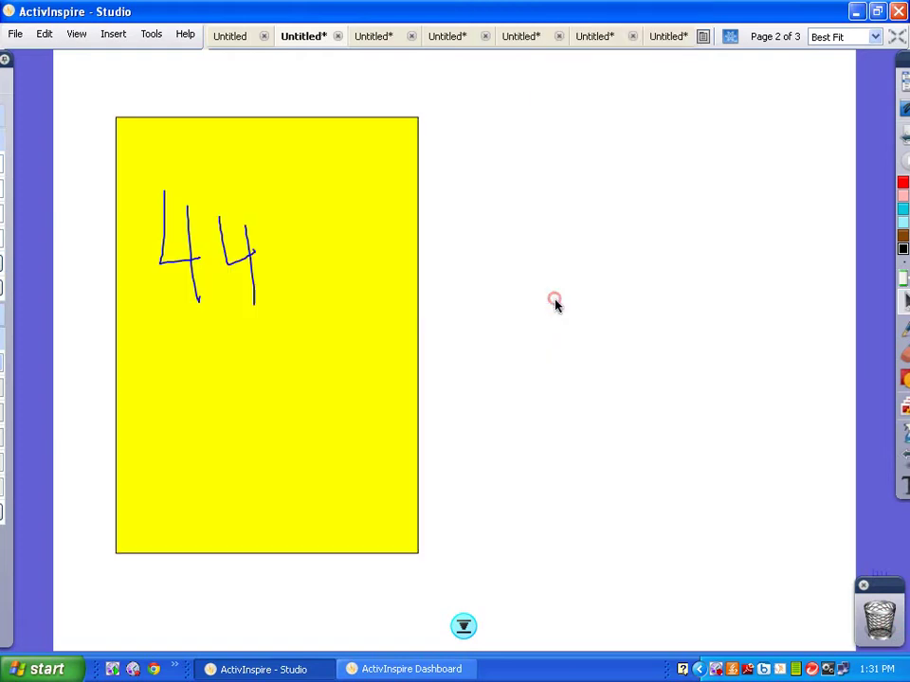
Shrink the pasted 44 rectangle, place it in the upper-right corner of page 2, and copy it.
drag(245, 398, 588, 368)
drag(762, 529, 521, 242)
drag(488, 167, 808, 147)
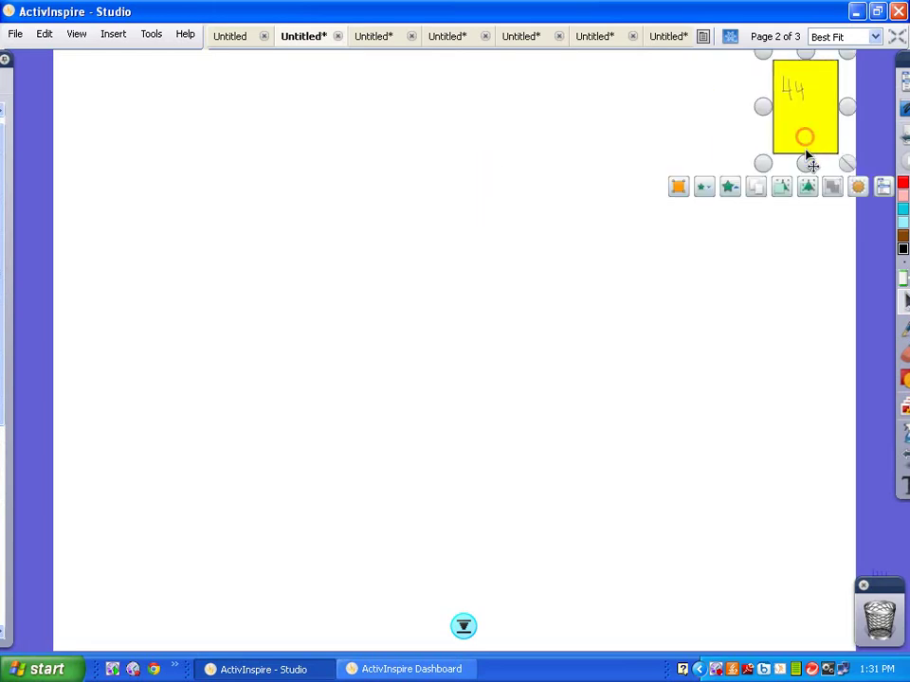
right_click(804, 133)
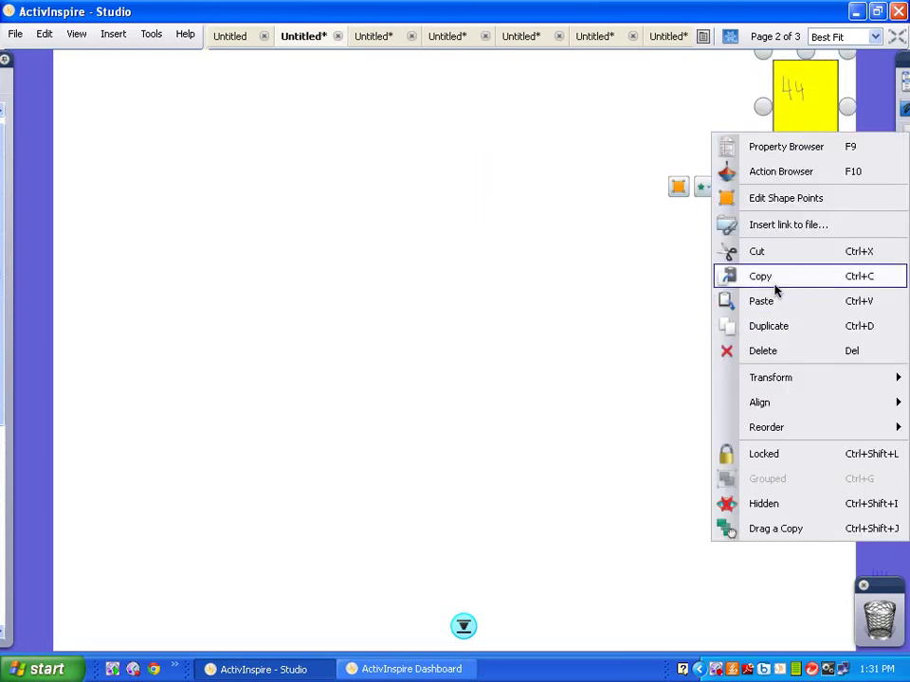
click(775, 285)
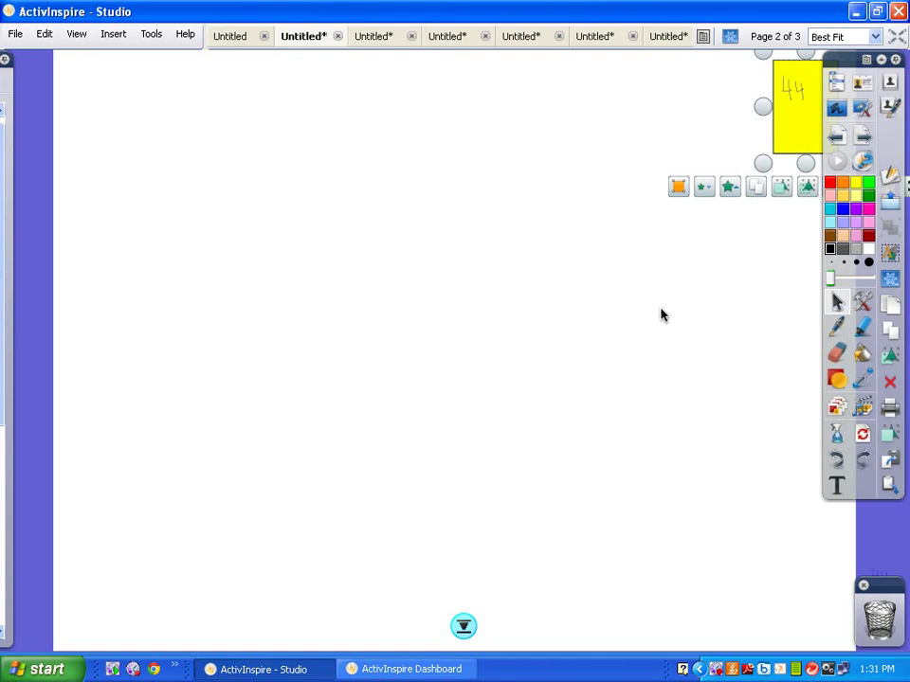
Return to page 1 and erase the handwritten 44 from the yellow rectangle.
click(836, 135)
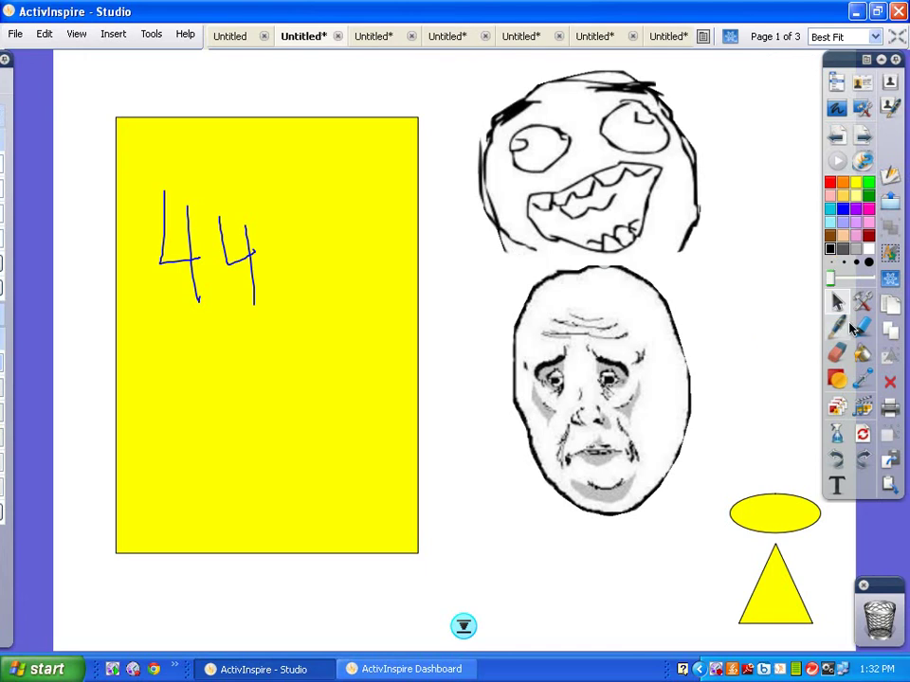
click(843, 325)
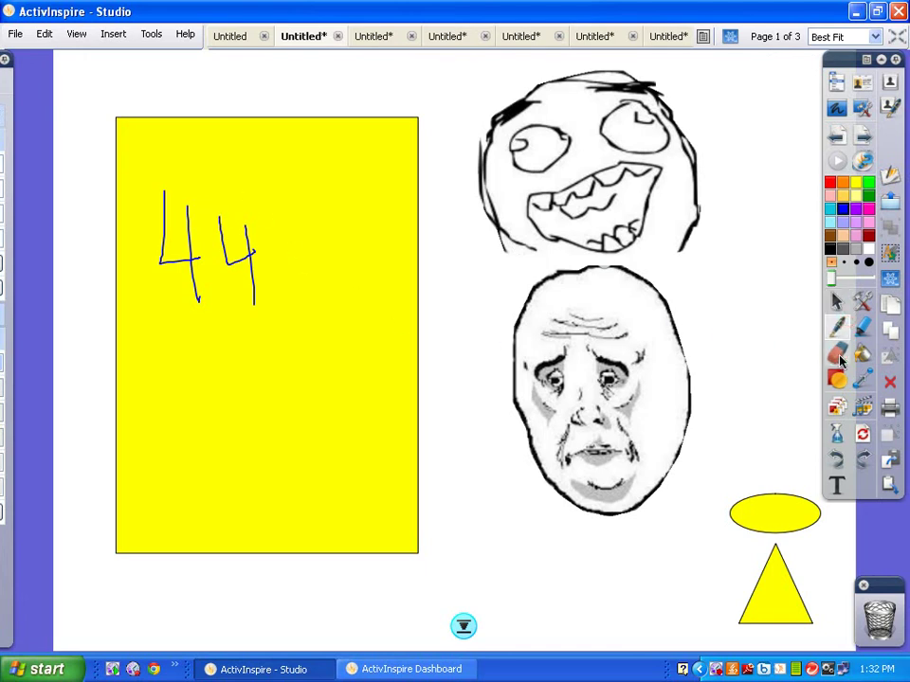
click(838, 355)
mouse_move(171, 205)
mouse_down()
mouse_move(198, 240)
mouse_move(272, 261)
mouse_move(213, 242)
mouse_up()
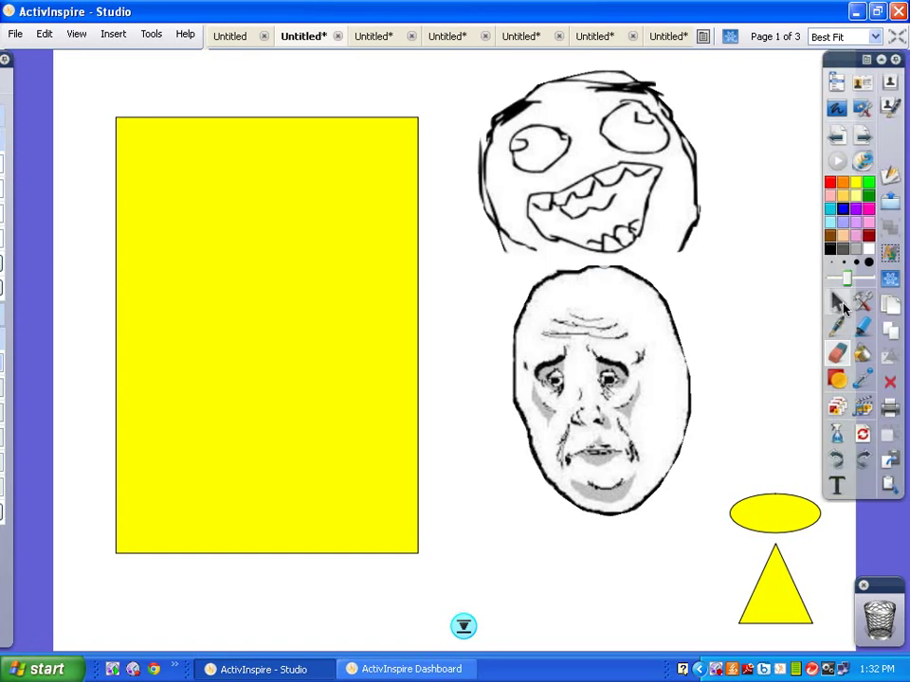
Move the laughing face and the sad face slightly lower so that they no longer overlap.
click(840, 303)
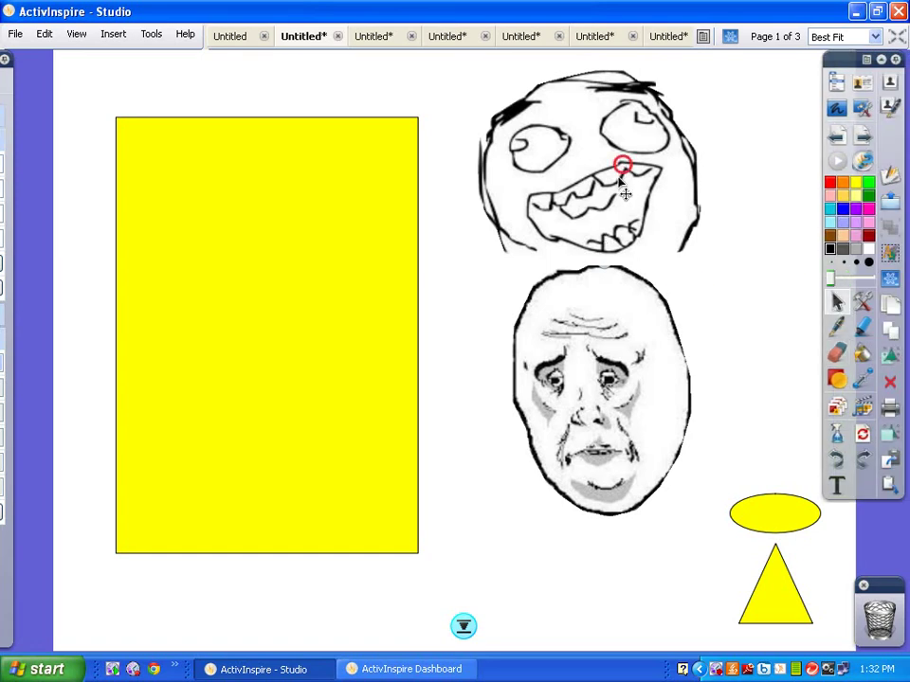
drag(619, 162, 623, 194)
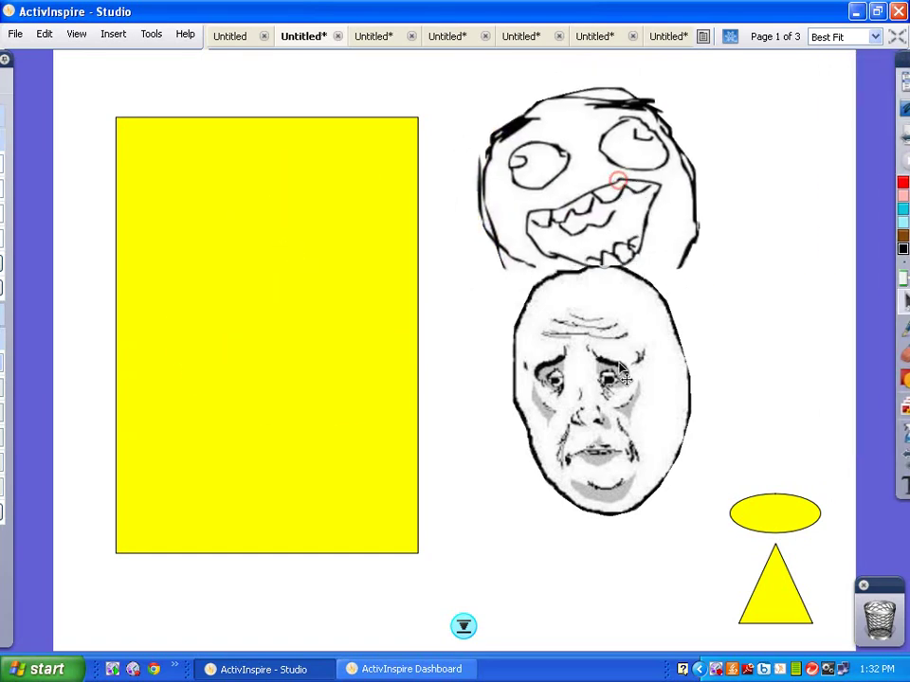
drag(619, 361, 621, 421)
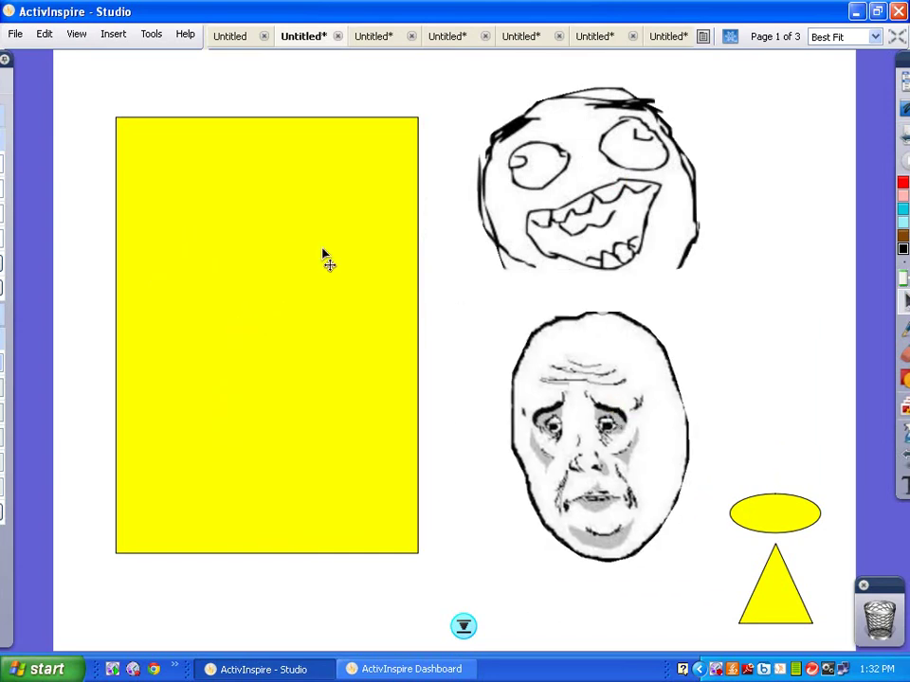
Set the yellow rectangle's container to hold only a specific object, choosing Image3, the laughing face.
mouse_move(3, 209)
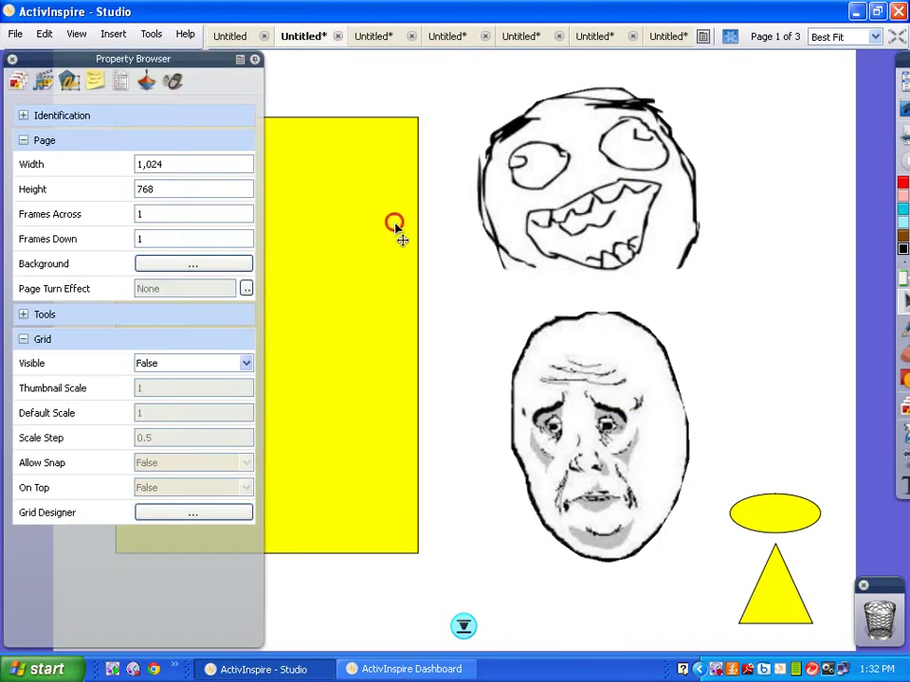
click(395, 226)
drag(254, 294, 258, 539)
click(223, 406)
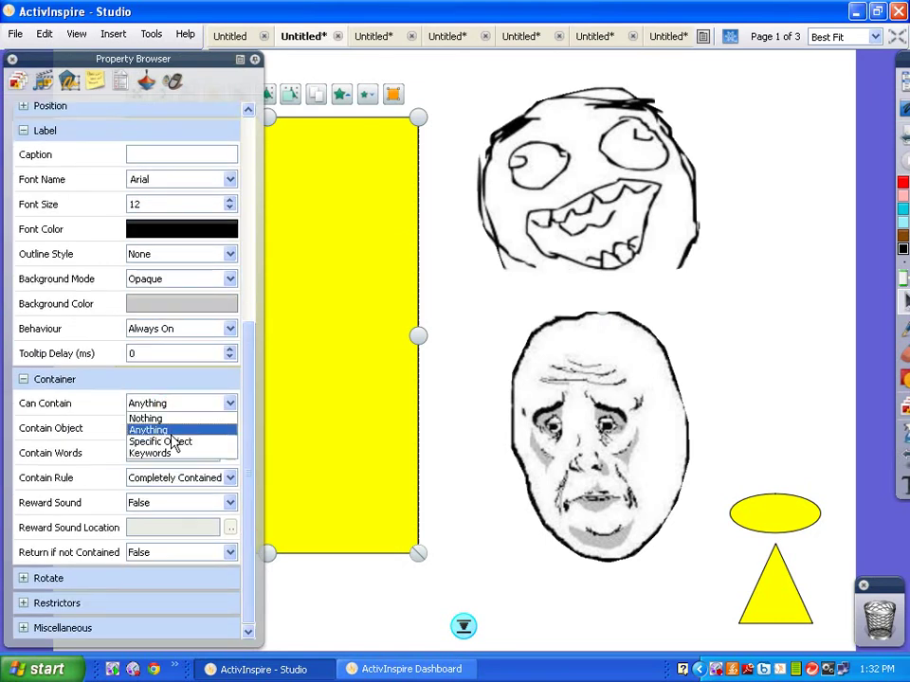
click(172, 443)
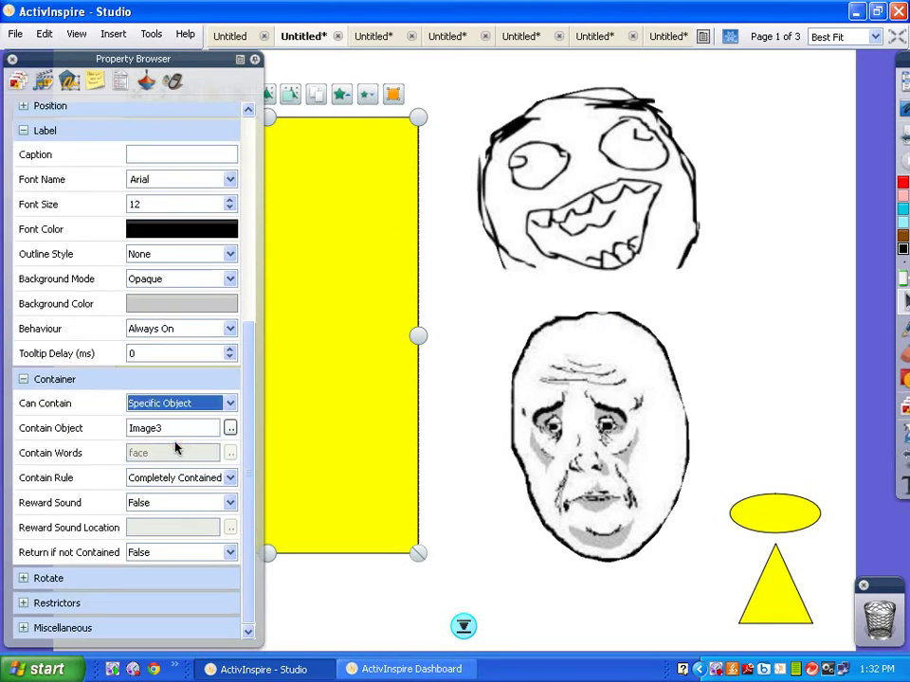
click(230, 430)
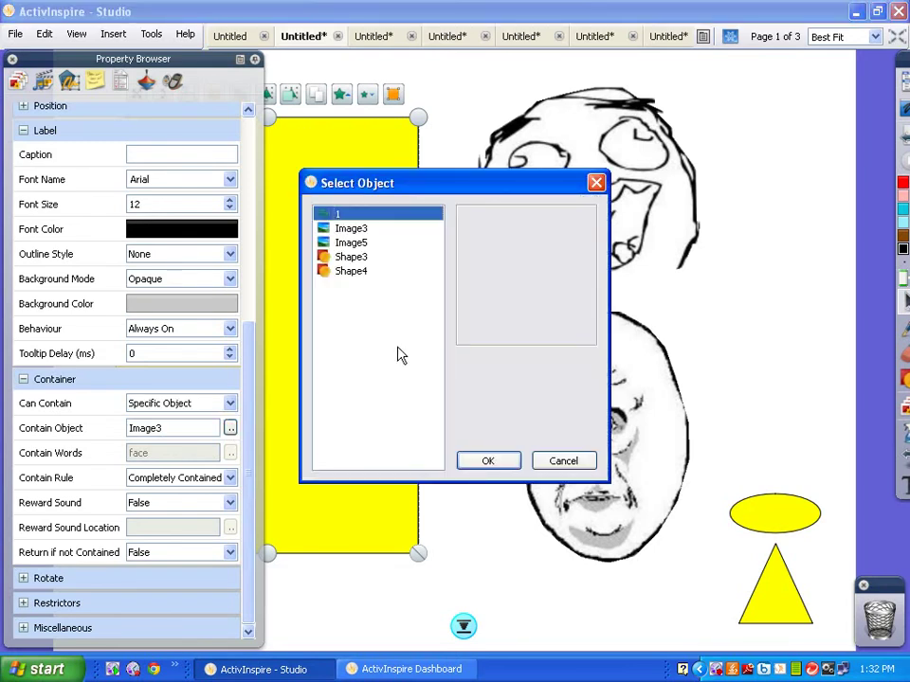
click(366, 229)
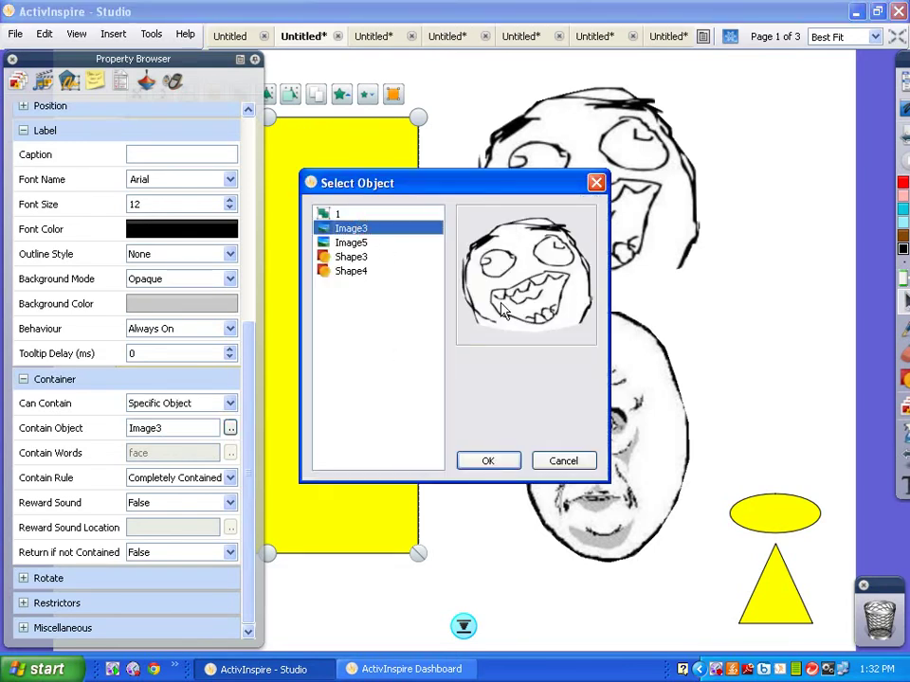
click(487, 462)
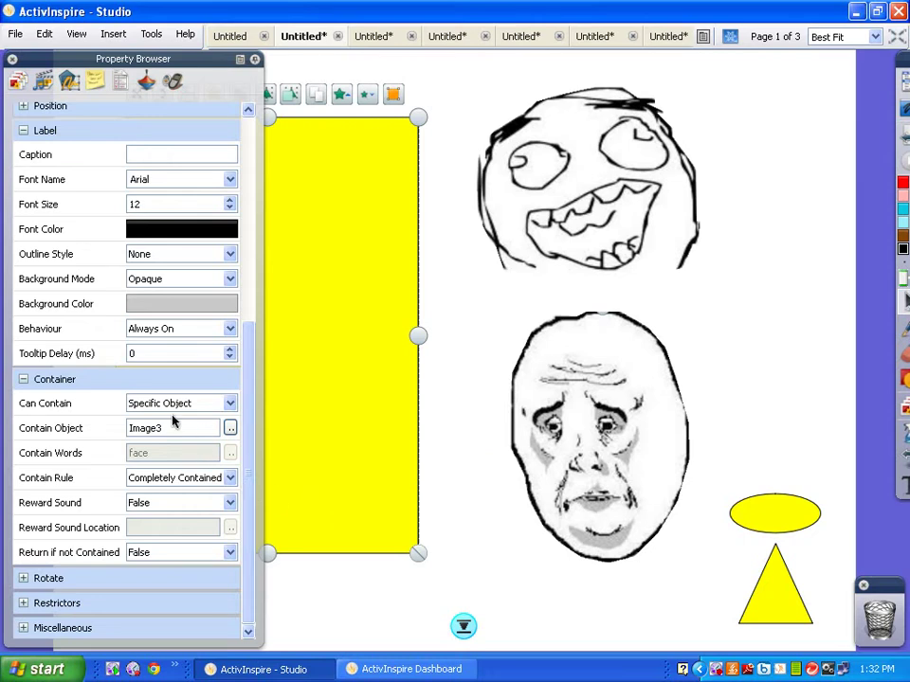
click(477, 429)
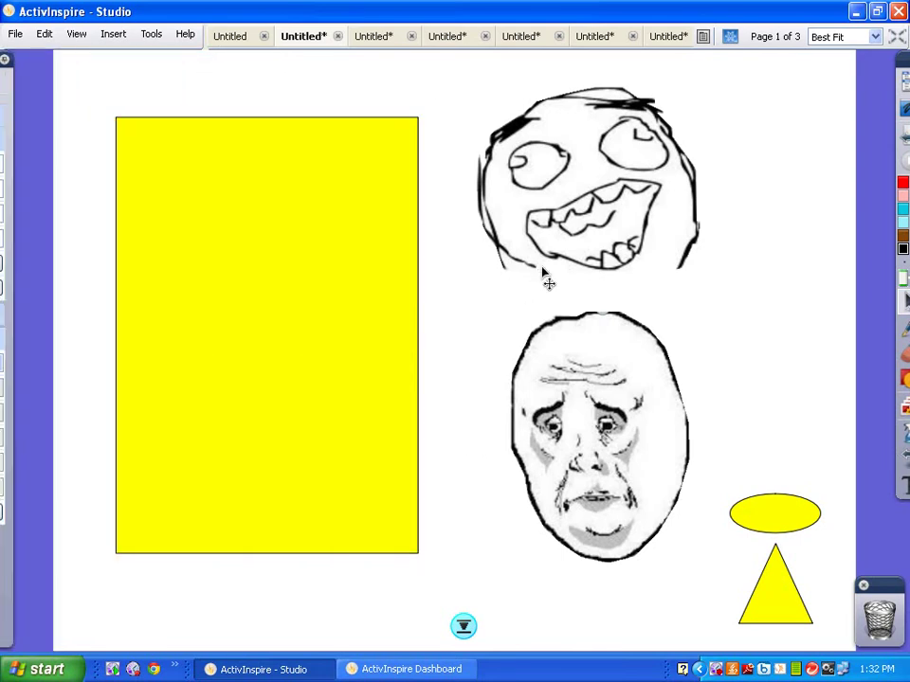
Test the container by placing each face in the yellow rectangle and shifting the rectangle, and move the sad face back outside.
drag(627, 205, 316, 273)
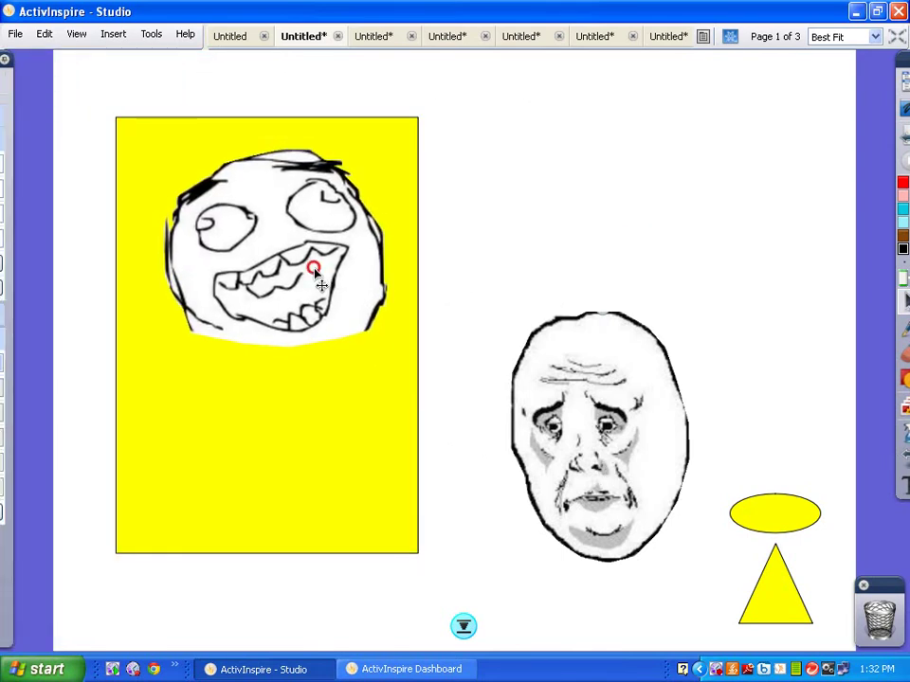
drag(339, 418, 358, 418)
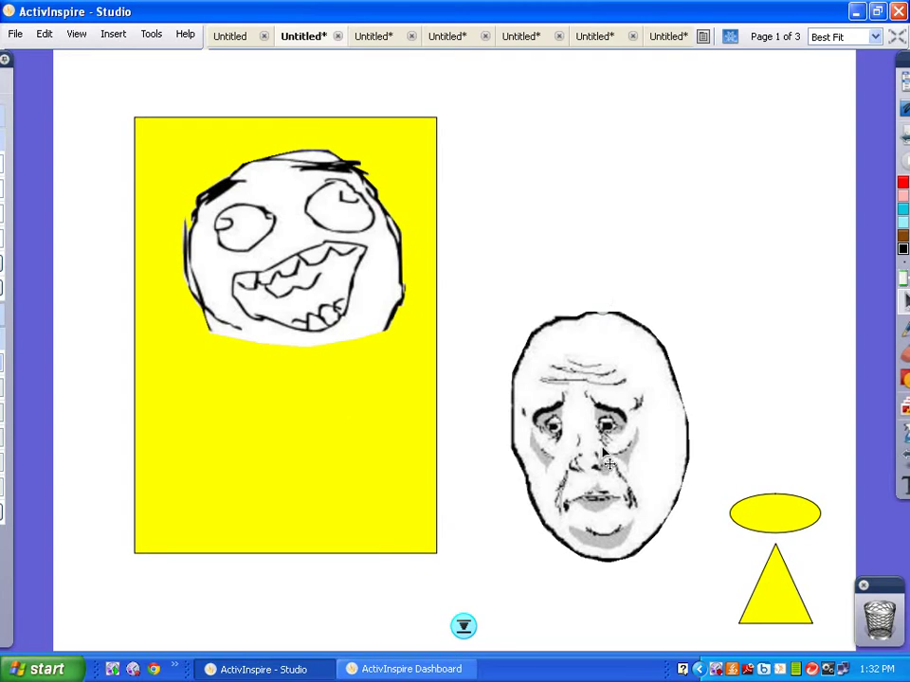
drag(606, 459, 327, 412)
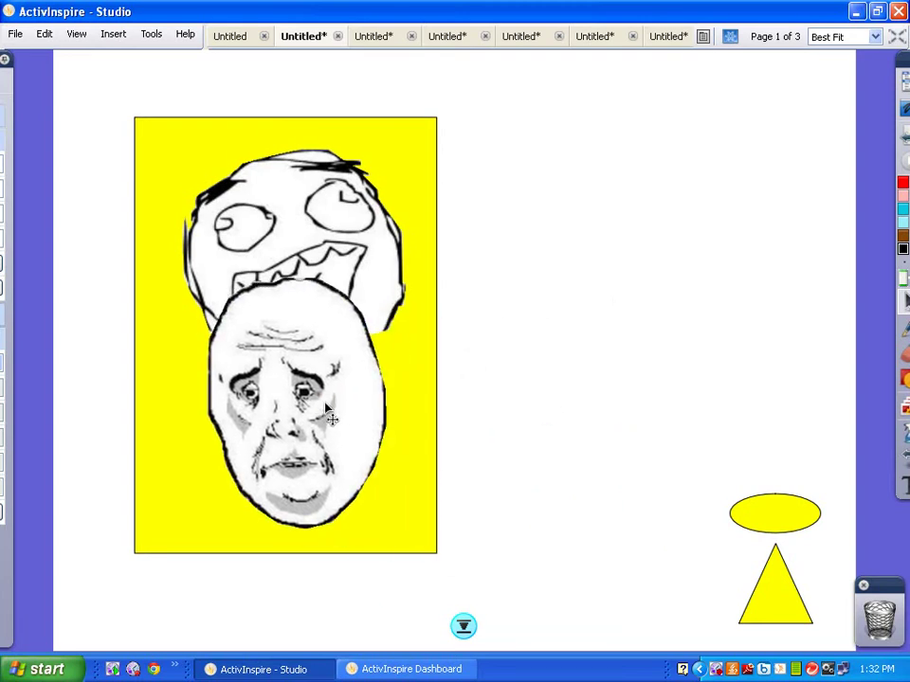
drag(417, 424, 406, 451)
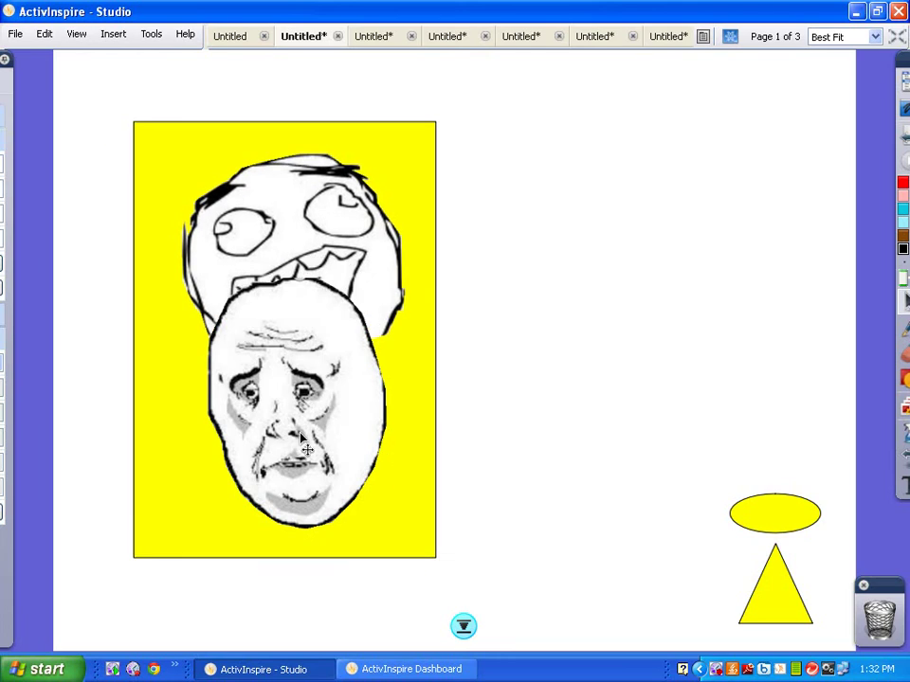
drag(297, 425, 612, 453)
click(330, 432)
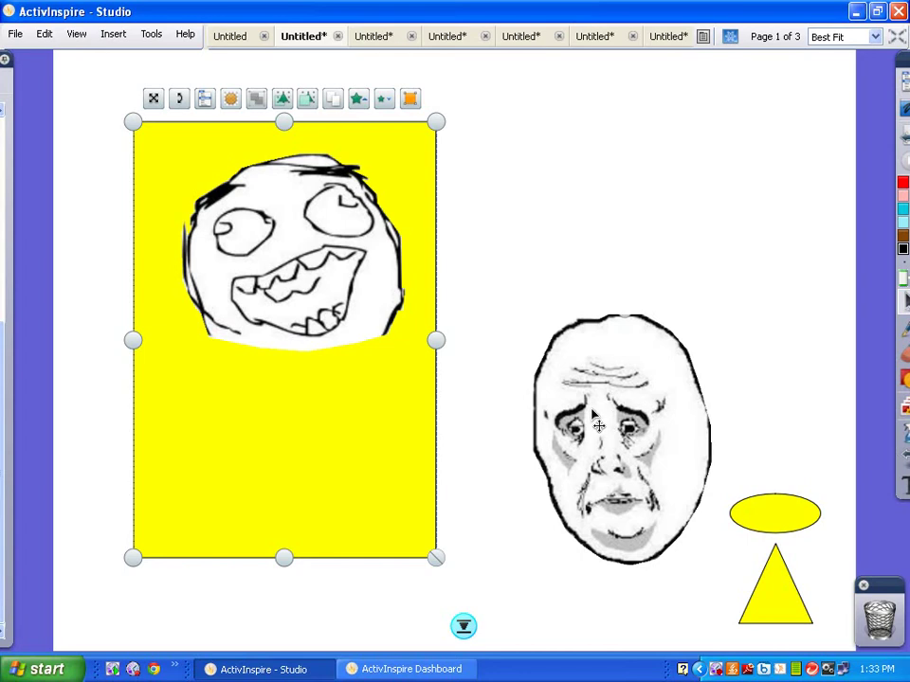
Set the sad face's Return if not Contained to True and test it by moving the face onto the yellow rectangle.
click(635, 404)
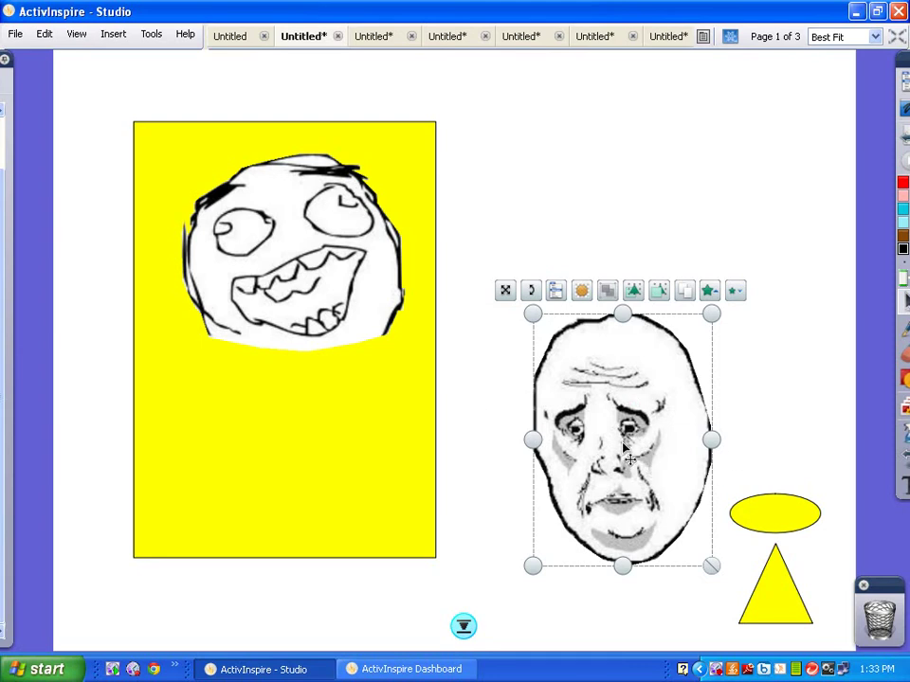
mouse_move(3, 298)
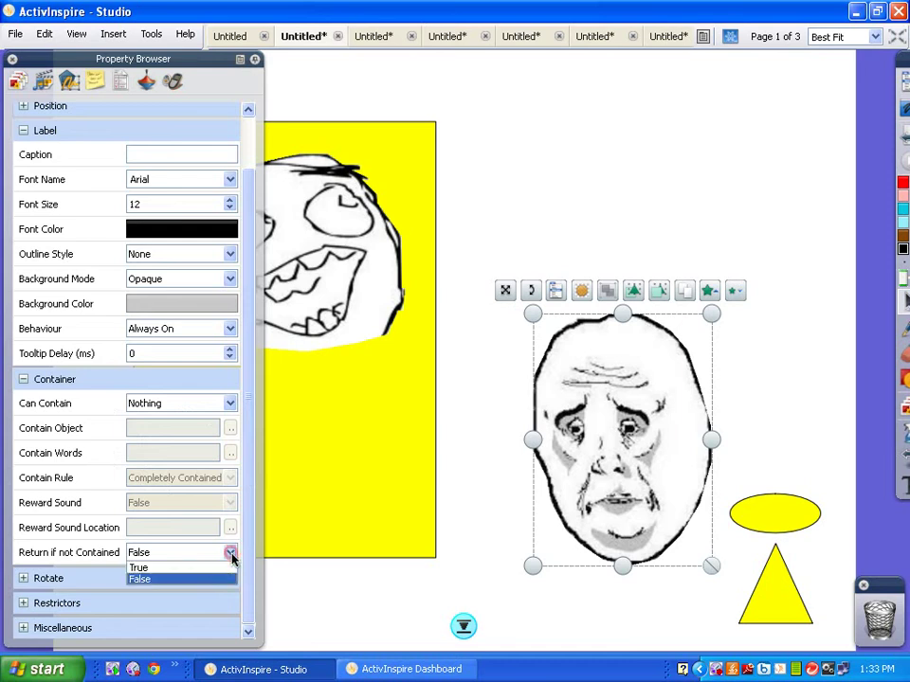
click(149, 568)
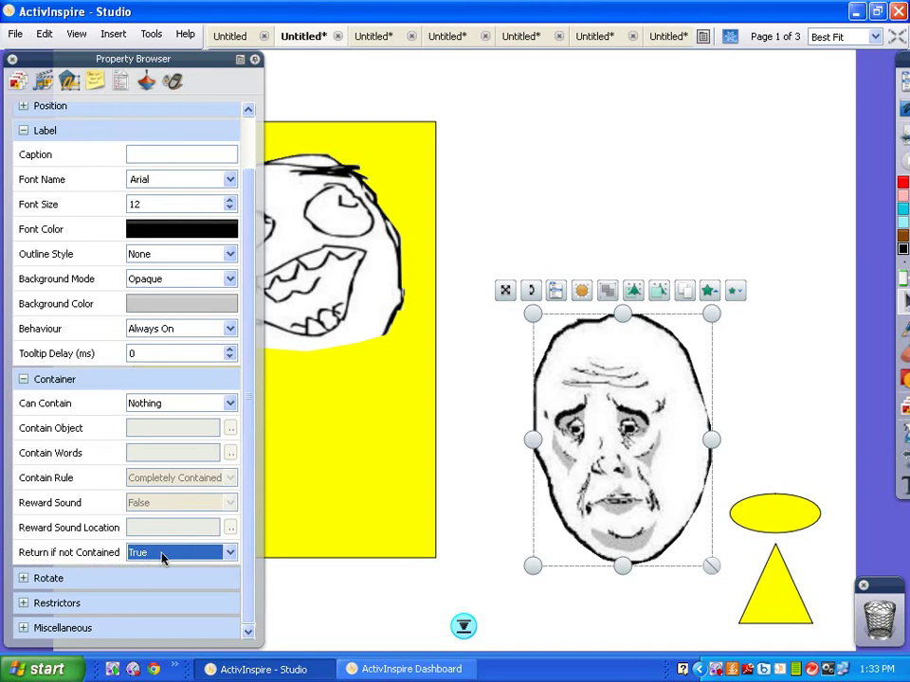
click(612, 446)
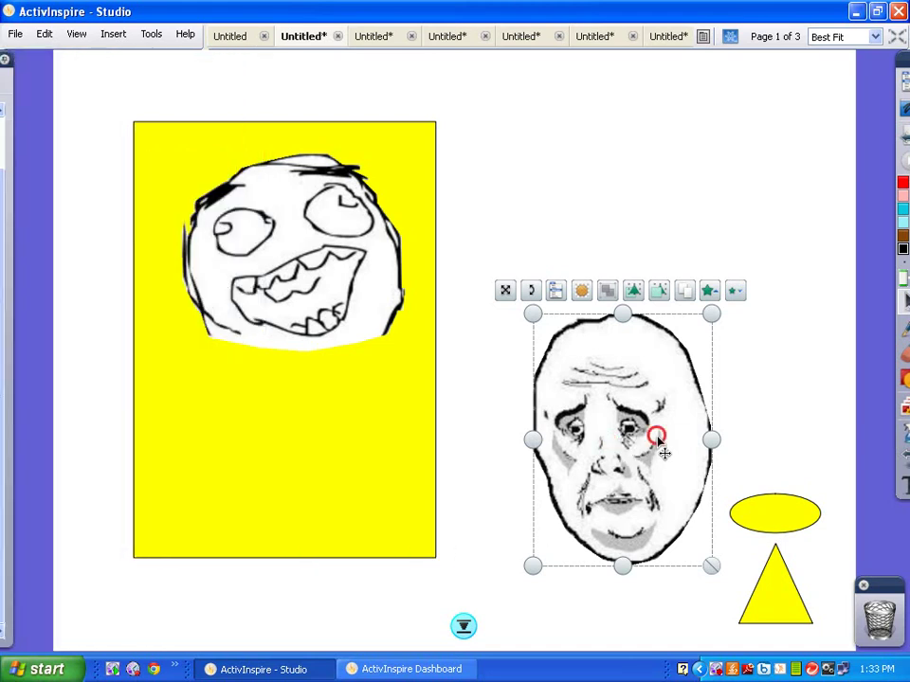
drag(656, 434, 329, 395)
click(625, 573)
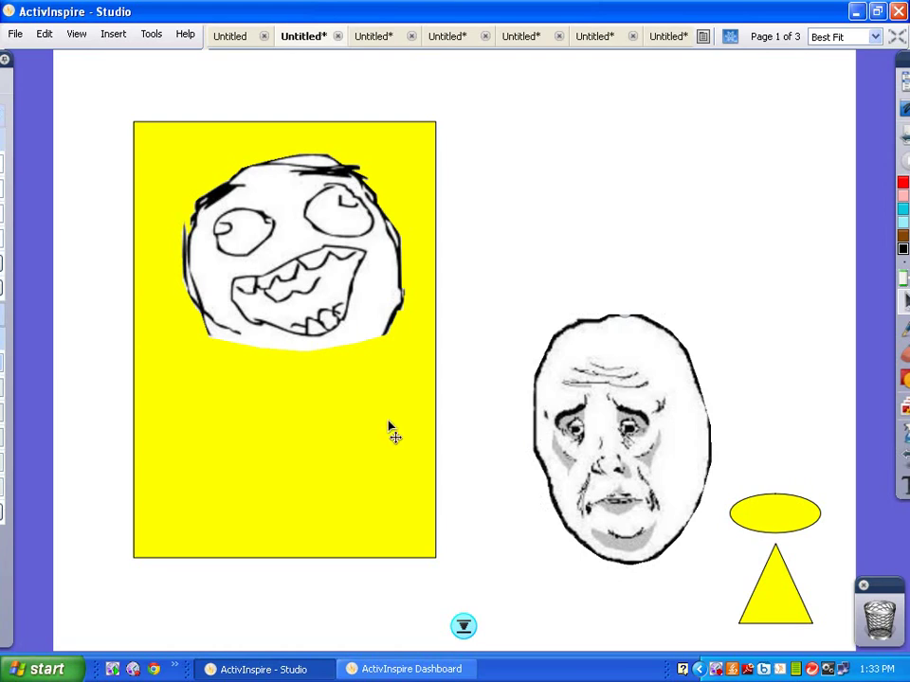
Change what the yellow rectangle can contain to Keywords.
mouse_move(4, 355)
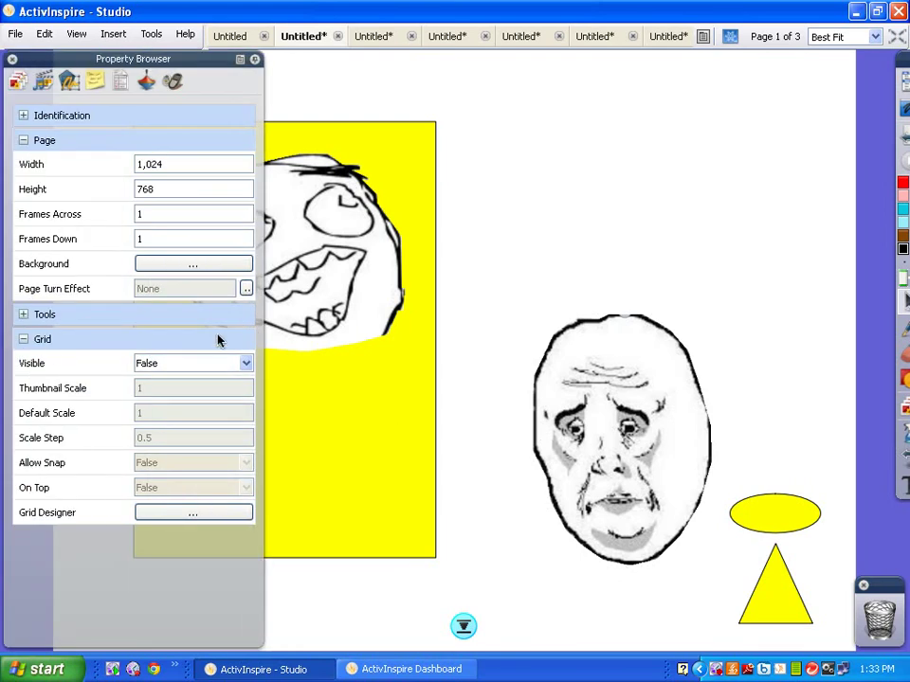
click(406, 488)
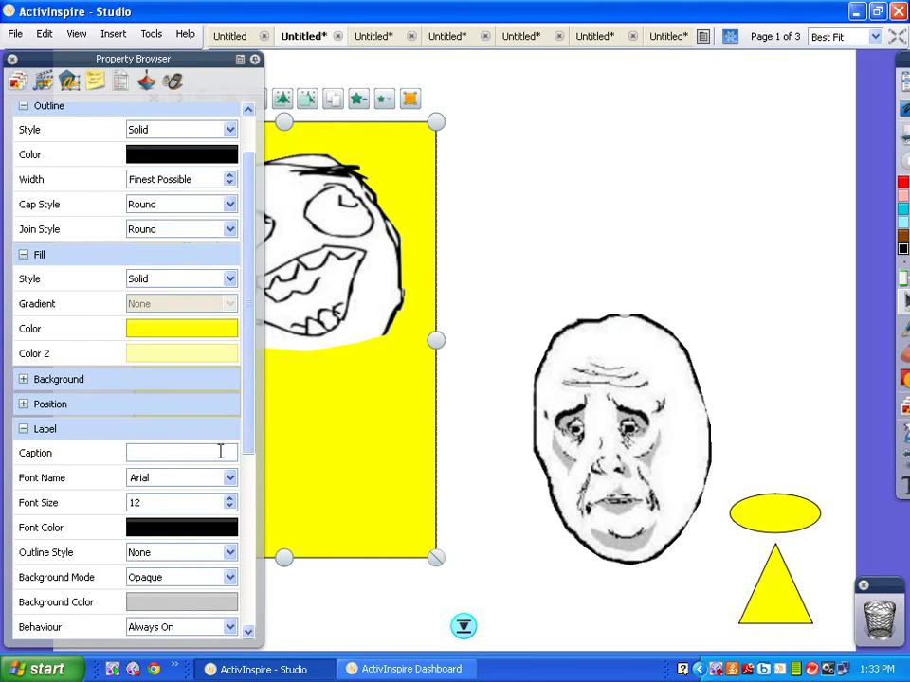
drag(247, 398, 256, 607)
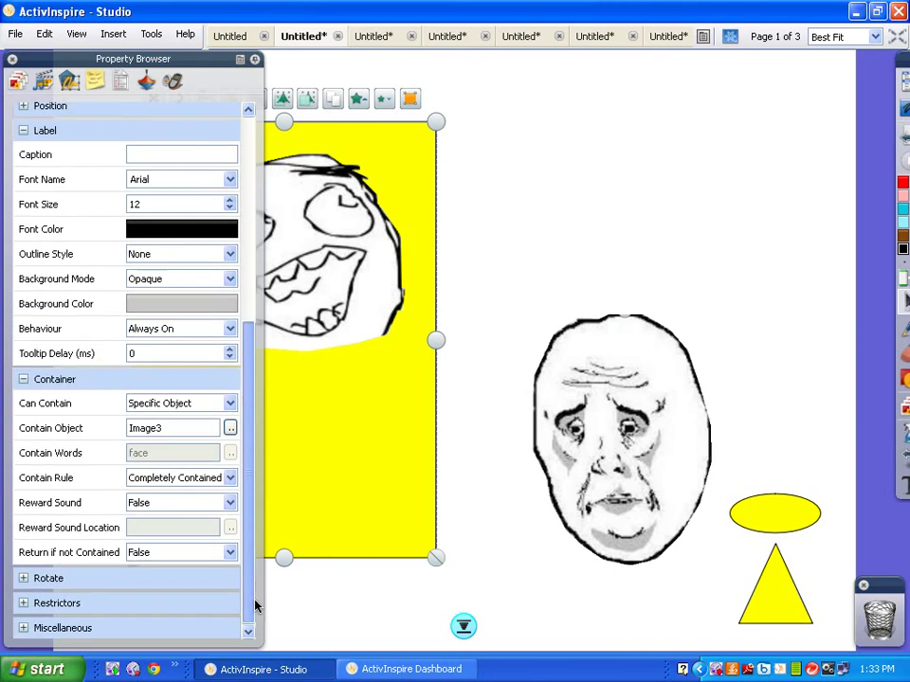
click(230, 403)
click(173, 454)
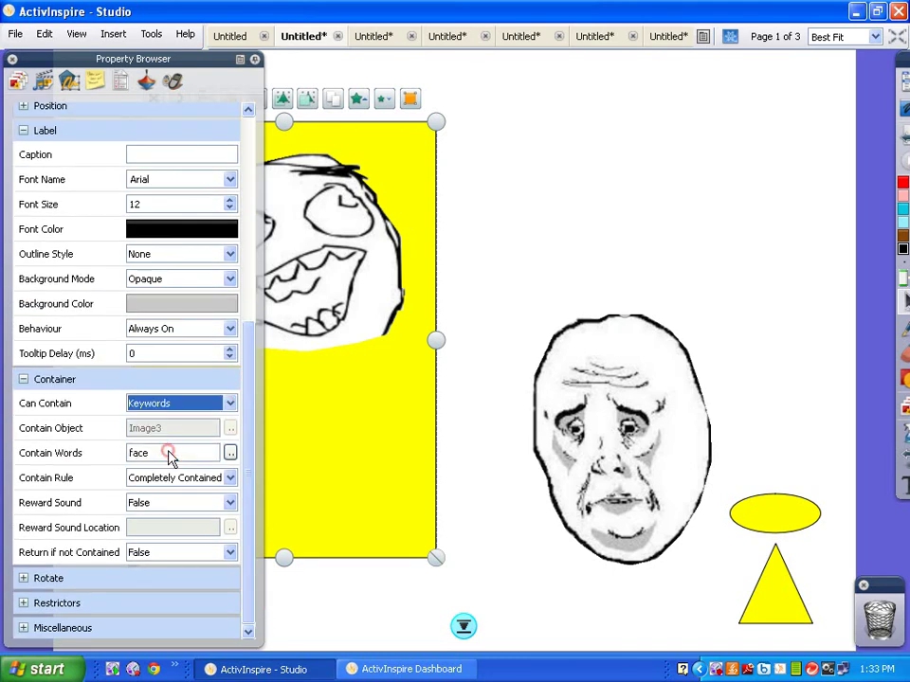
Replace the rectangle's existing contain word with a newly added keyword "face" and deselect the rectangle.
click(230, 453)
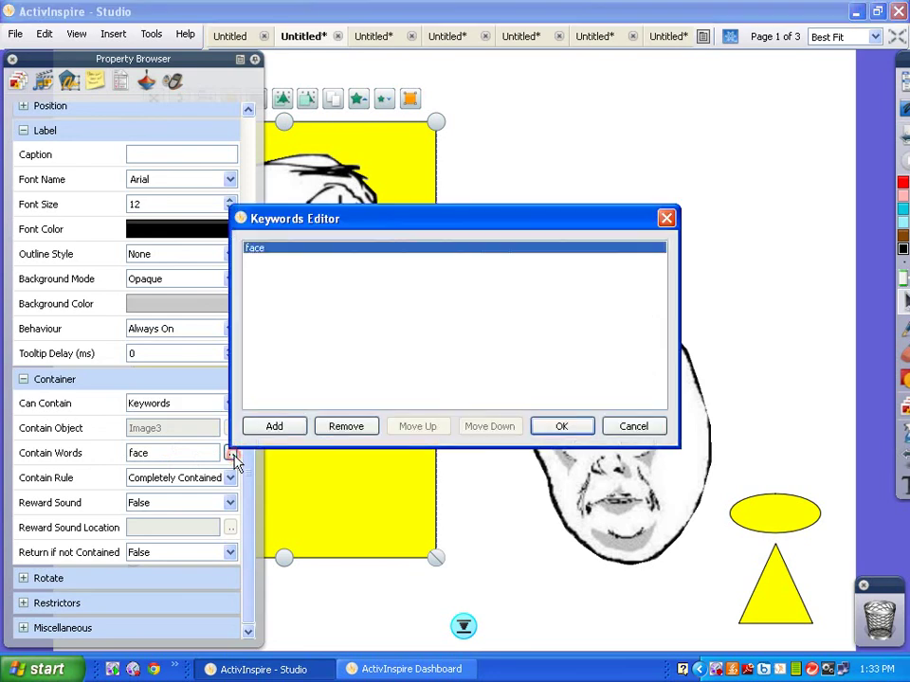
click(370, 428)
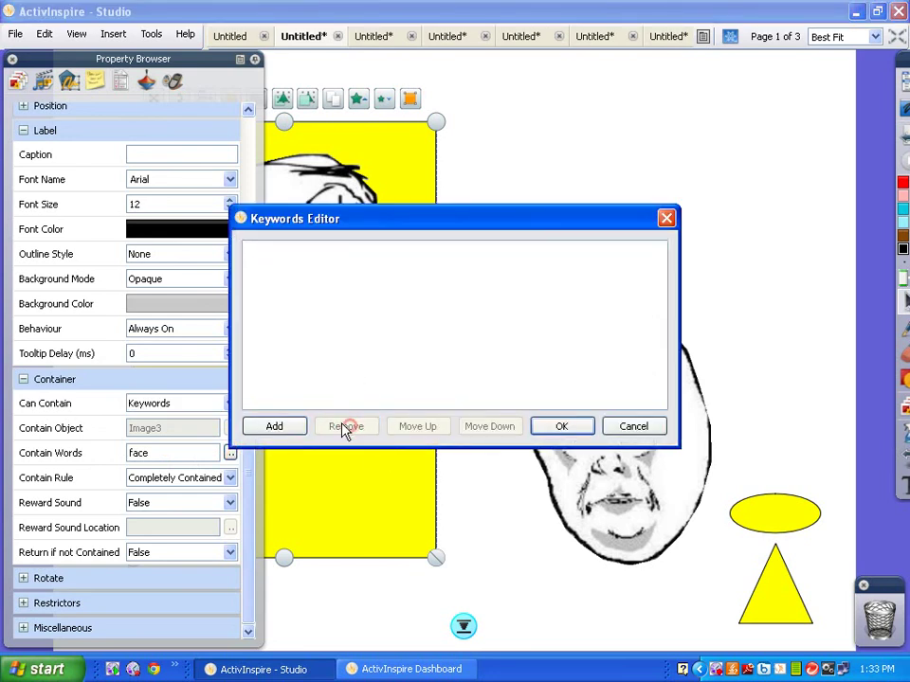
click(274, 428)
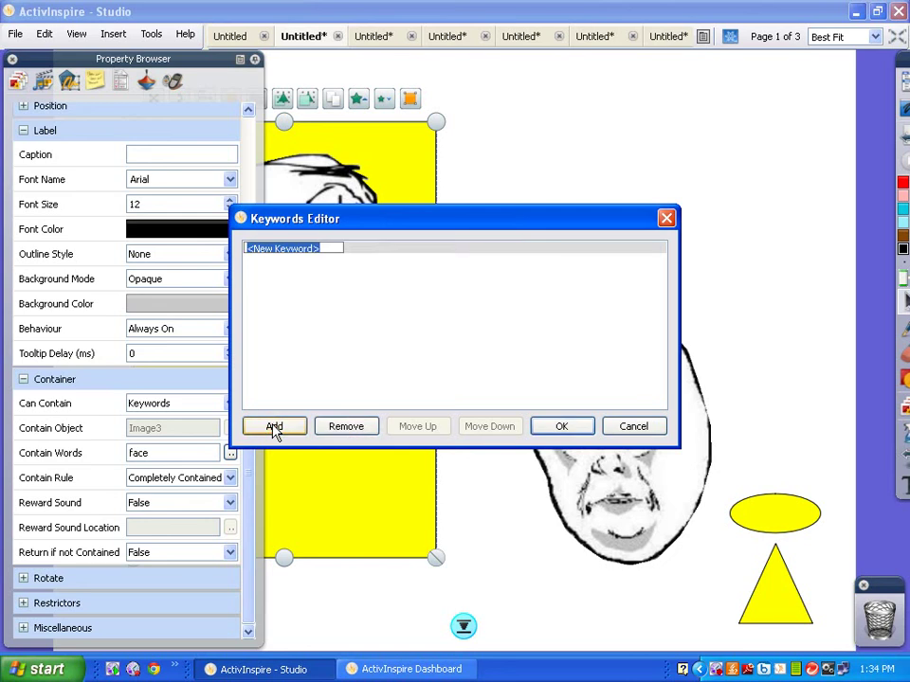
text(face)
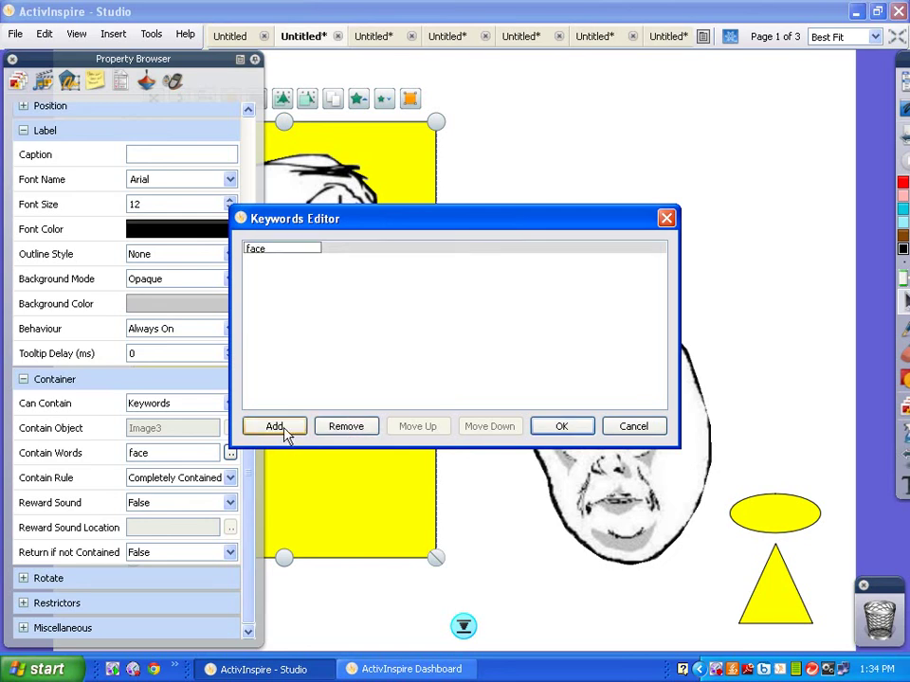
click(284, 428)
click(583, 428)
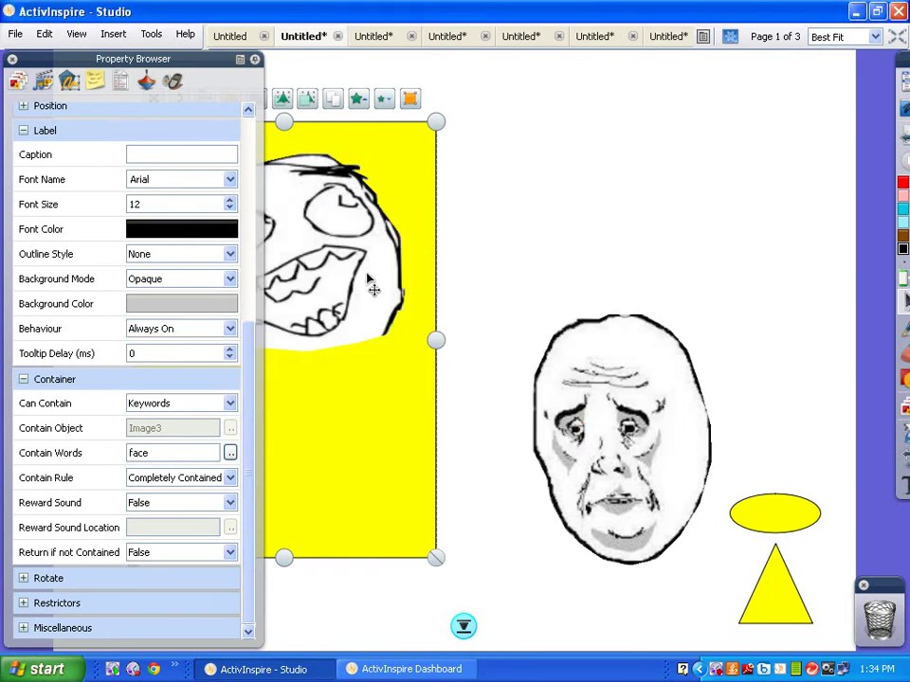
click(510, 256)
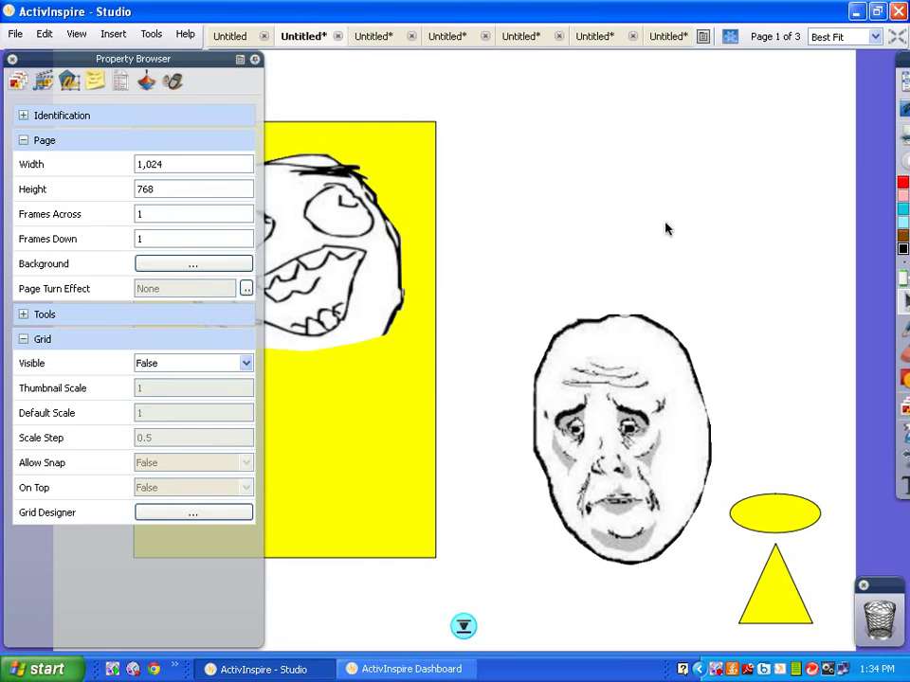
click(622, 229)
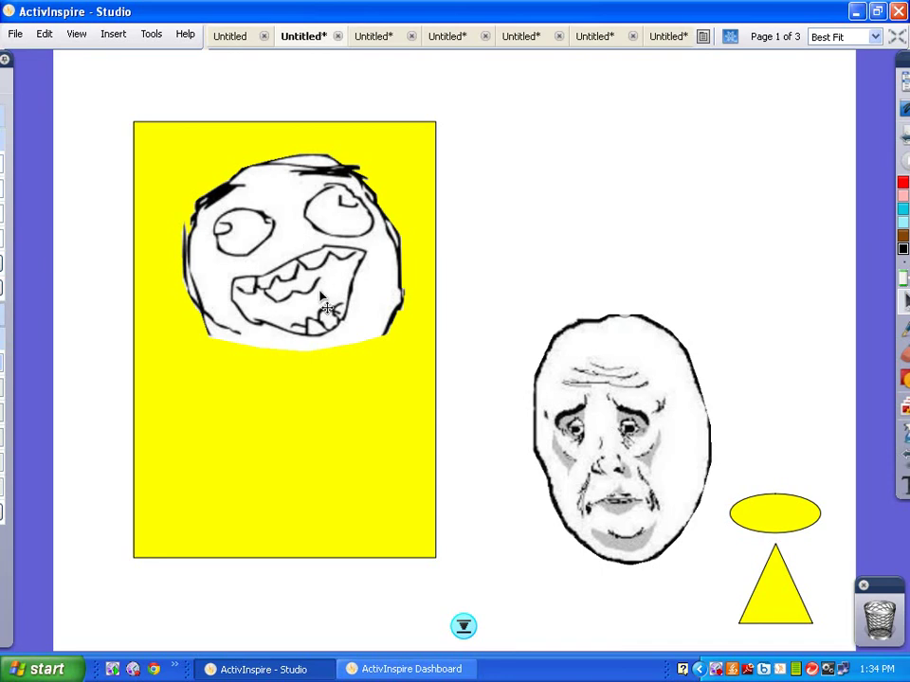
Select both the laughing face and the sad face and add the keyword "face" to them.
click(274, 265)
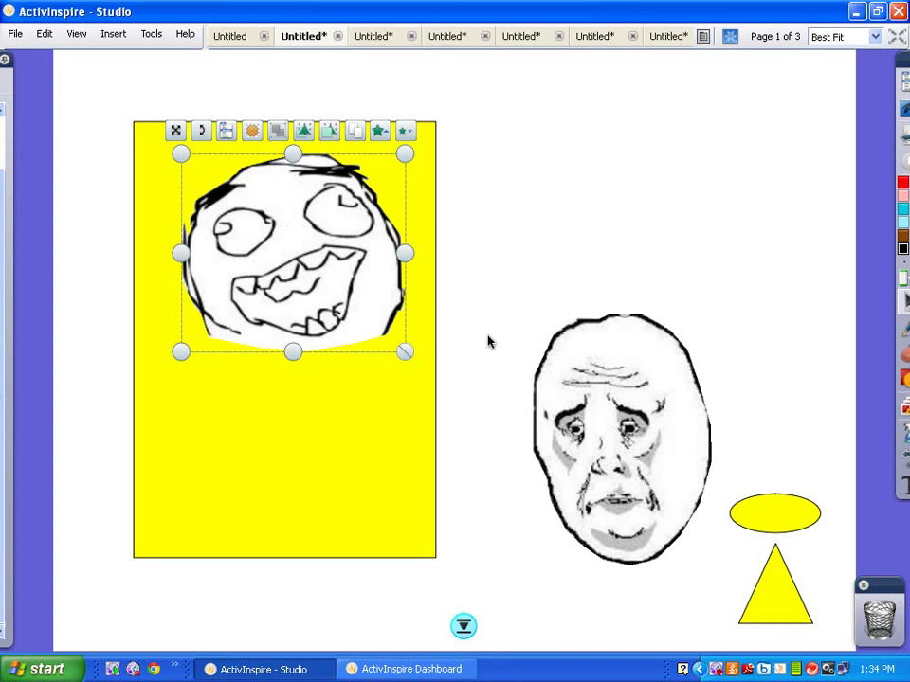
ctrl+click(655, 433)
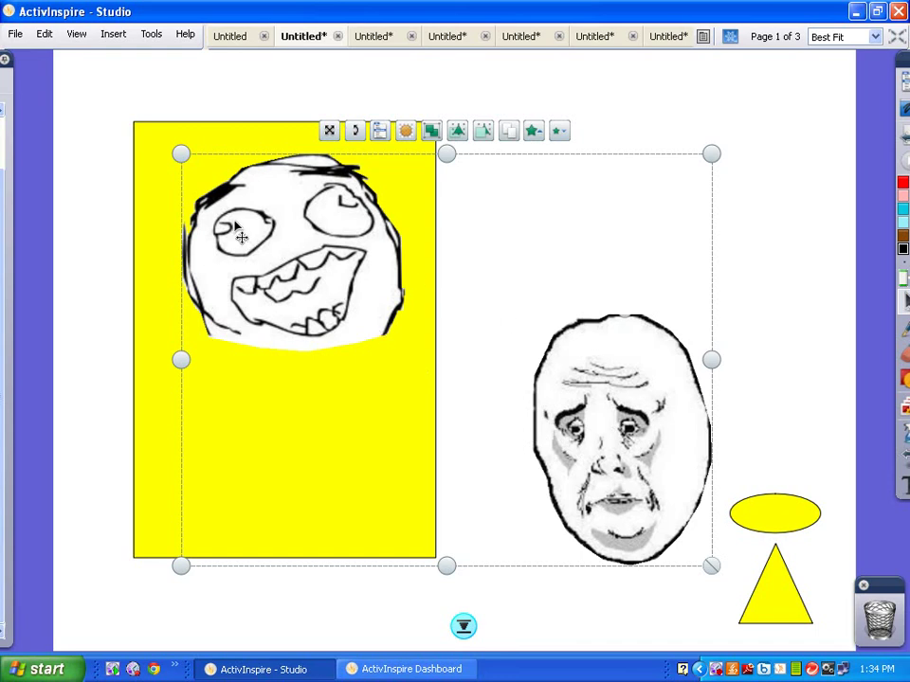
mouse_move(4, 152)
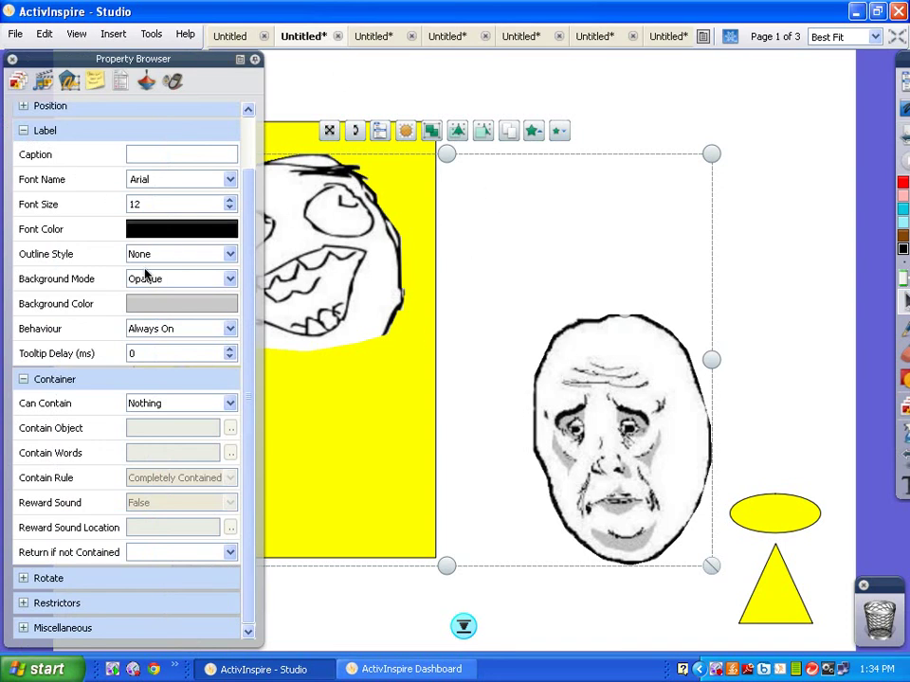
drag(248, 352, 228, 264)
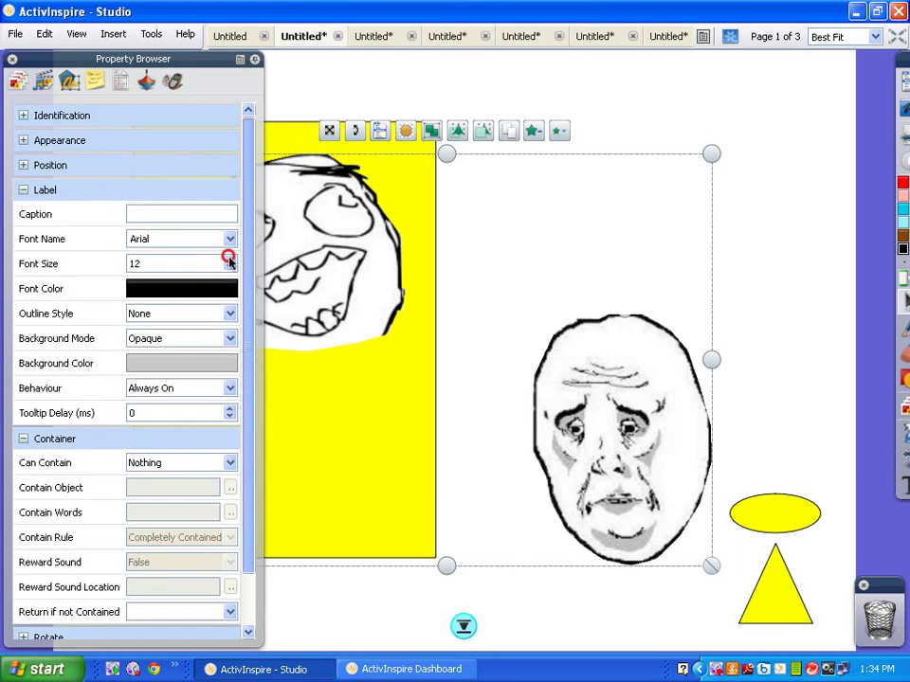
click(24, 115)
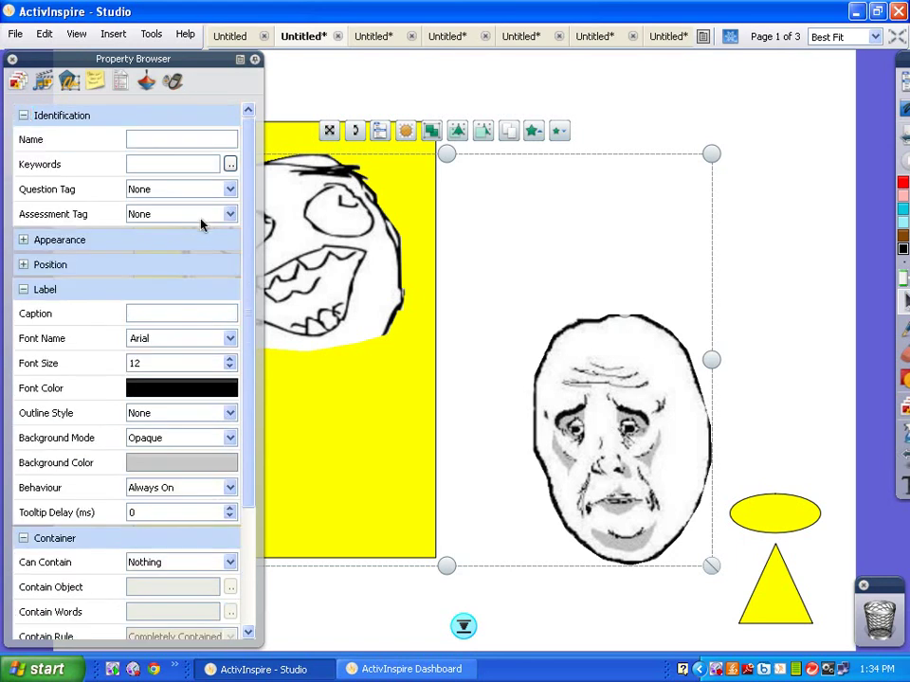
click(230, 164)
click(272, 425)
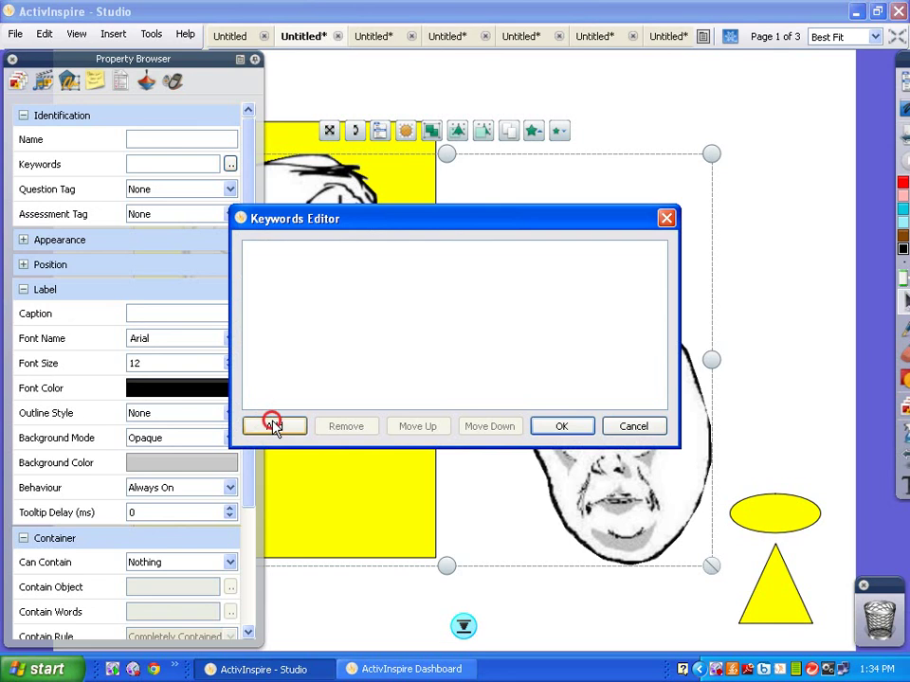
text(face)
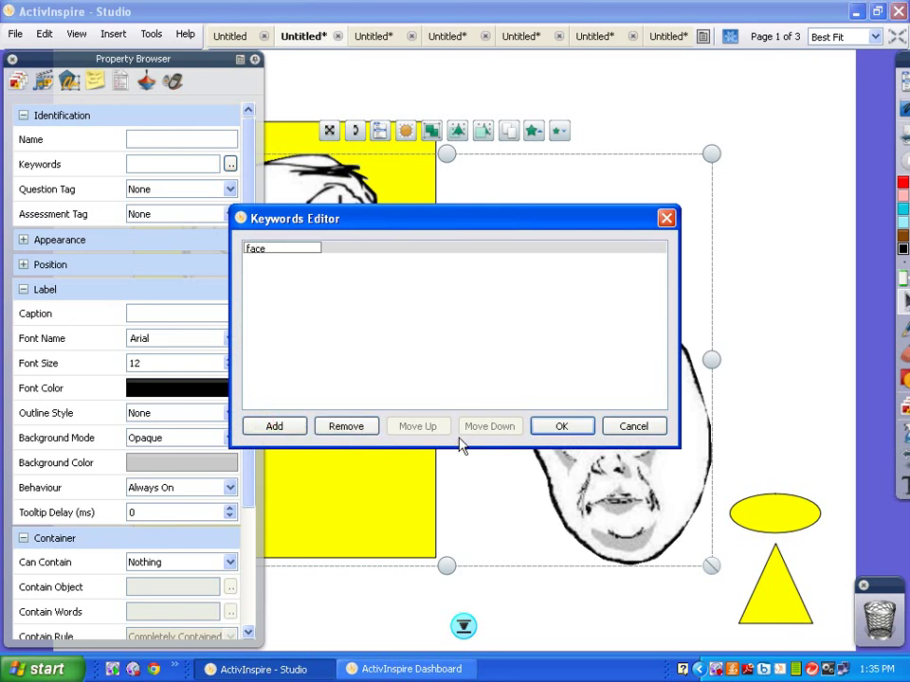
click(547, 429)
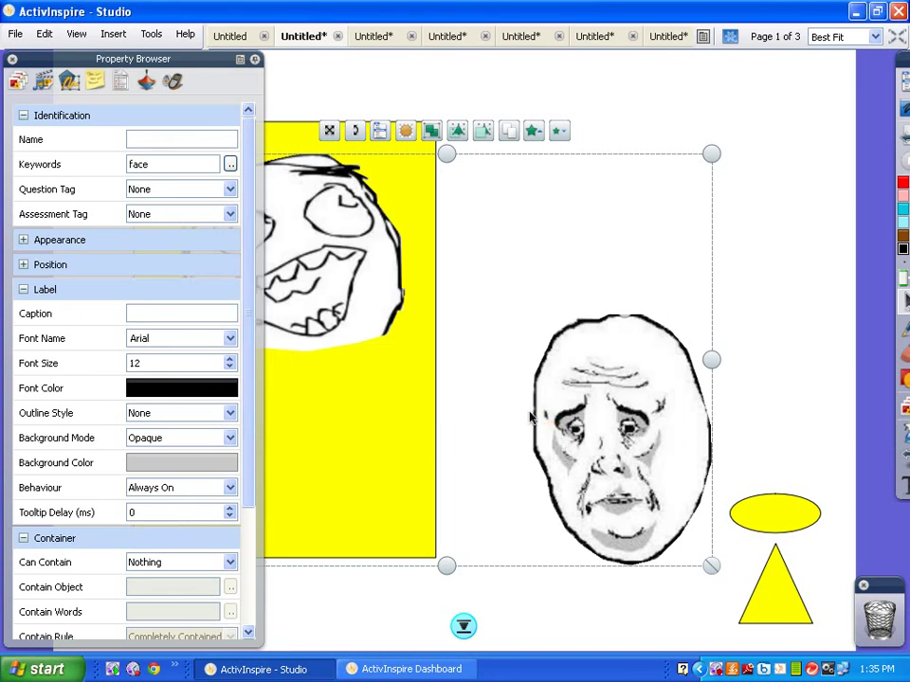
Check the keyword assigned to each face individually and move the laughing face out of the yellow rectangle.
click(727, 356)
click(616, 417)
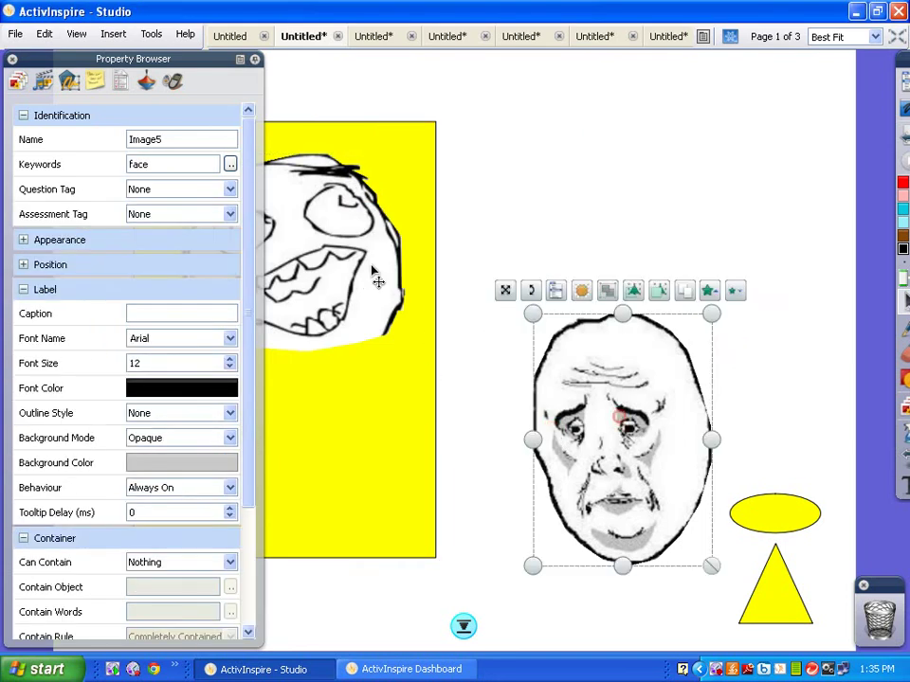
click(393, 297)
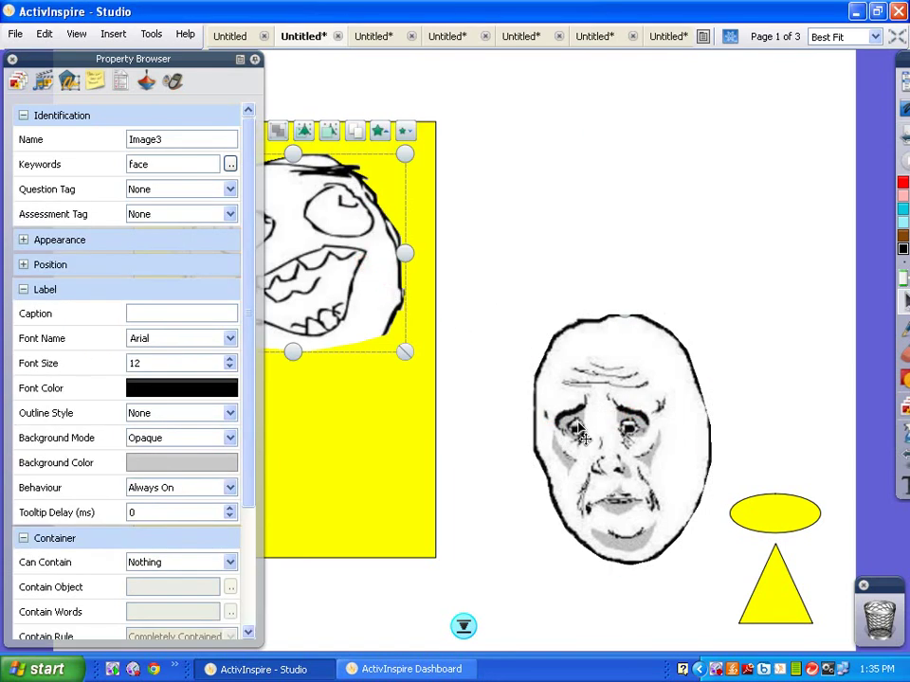
click(545, 336)
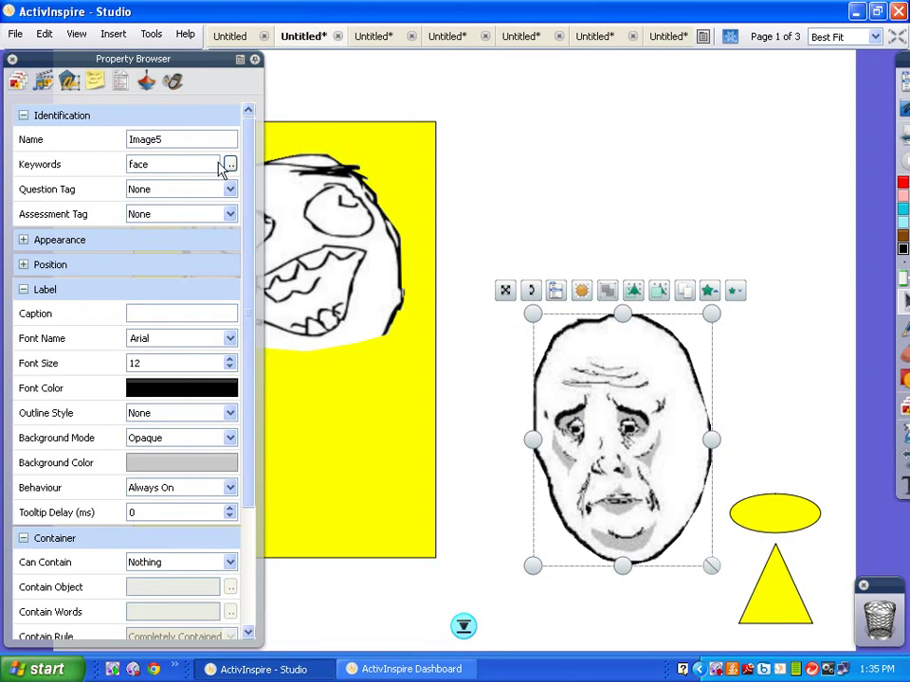
click(578, 191)
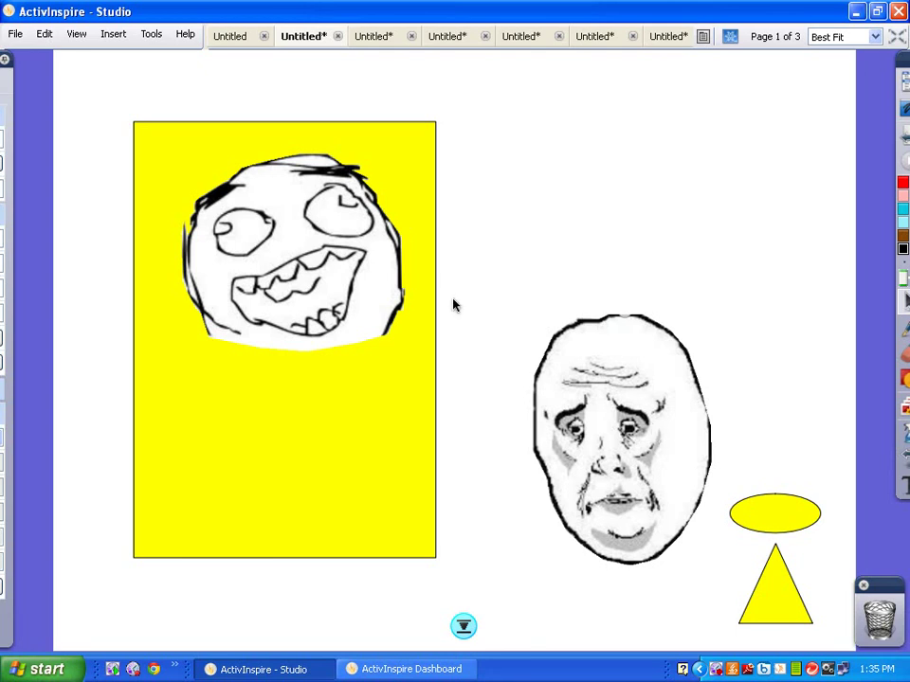
drag(327, 263, 637, 285)
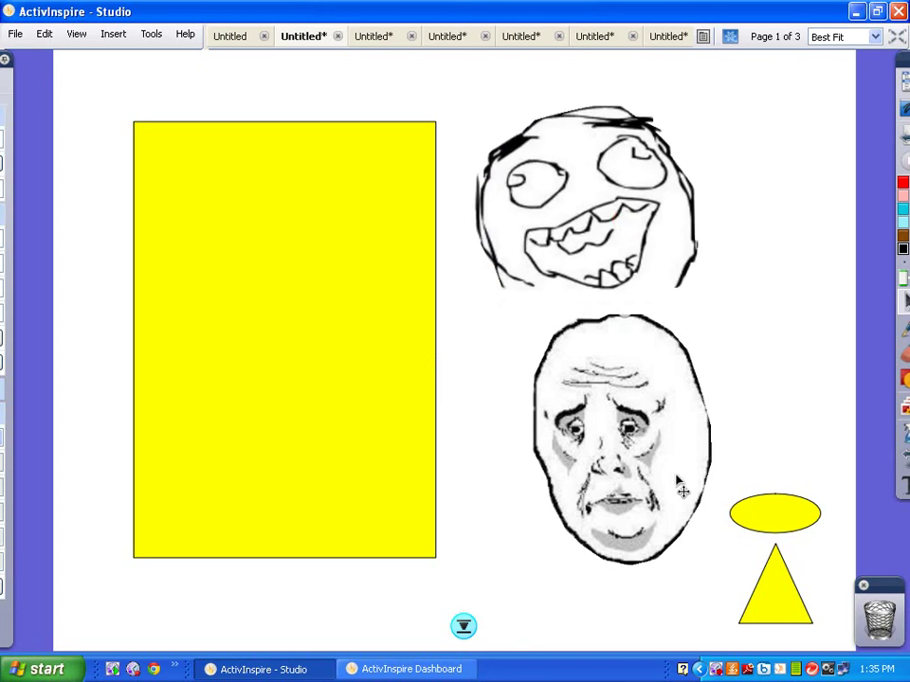
Set Return if not Contained to True for both the small yellow ellipse and the triangle.
click(783, 522)
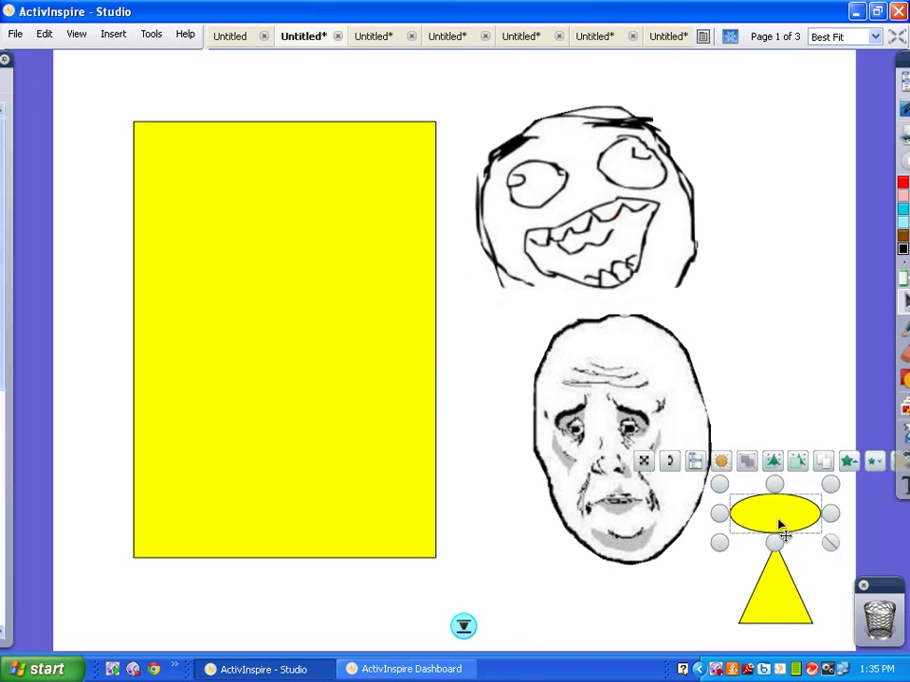
click(790, 592)
drag(788, 465, 772, 578)
mouse_move(5, 380)
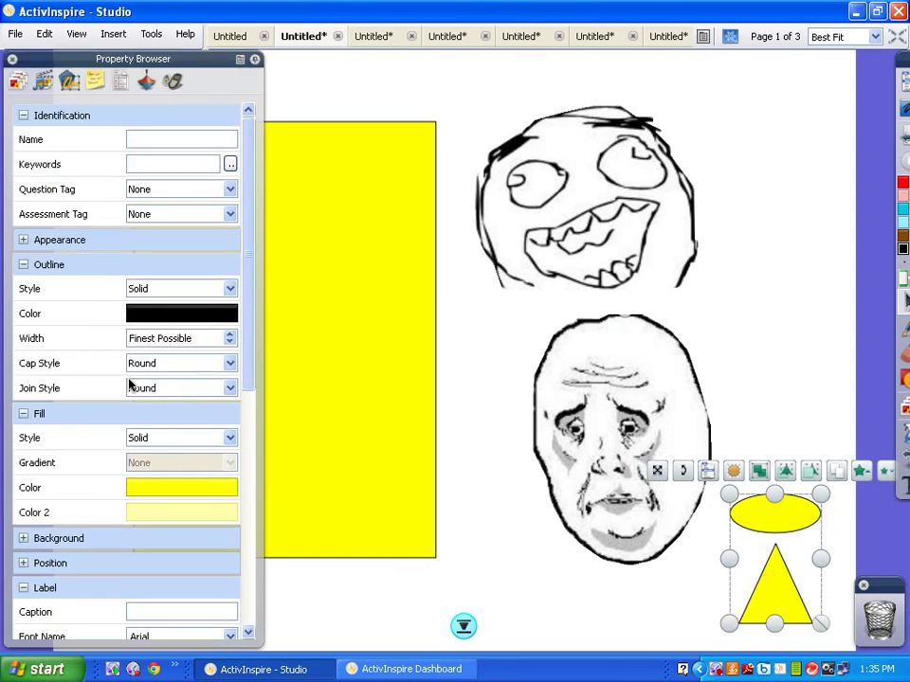
drag(246, 360, 246, 585)
click(160, 569)
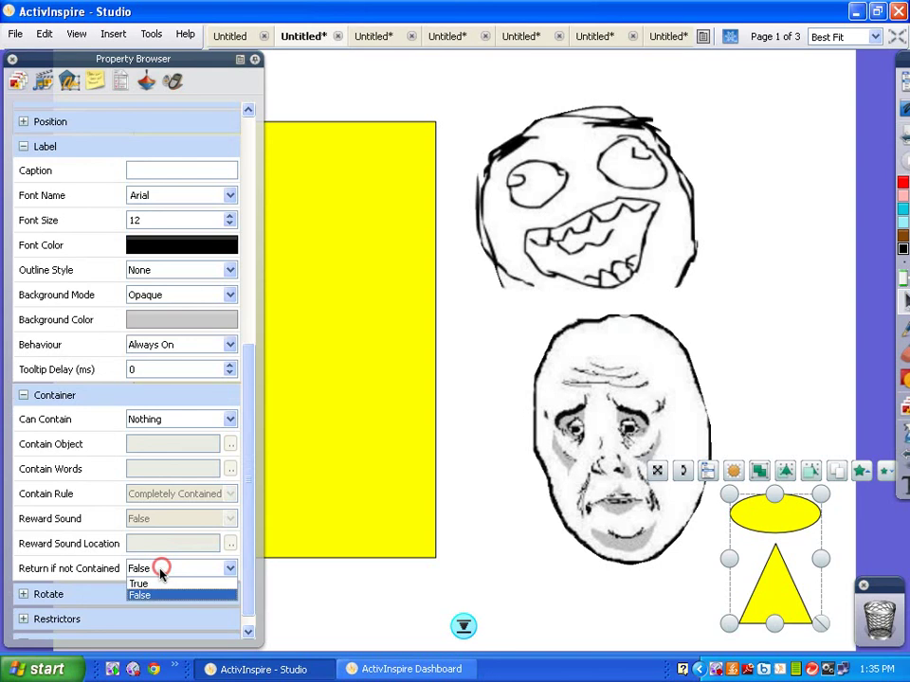
click(159, 582)
click(398, 590)
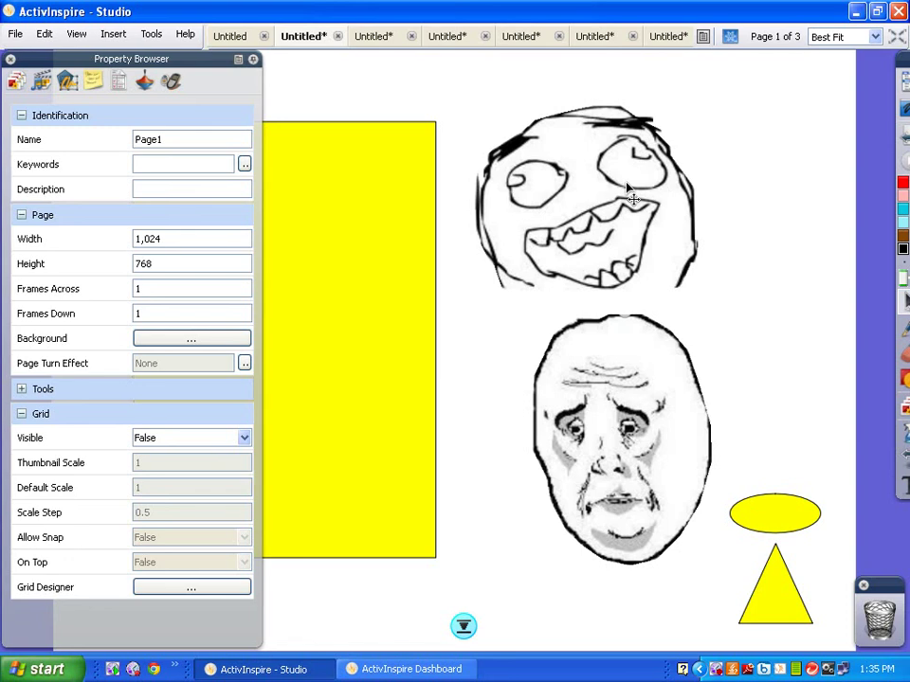
Test the keyword container by placing both faces in the yellow rectangle and trying to move the ellipse and the triangle away from their spots.
drag(625, 180, 324, 224)
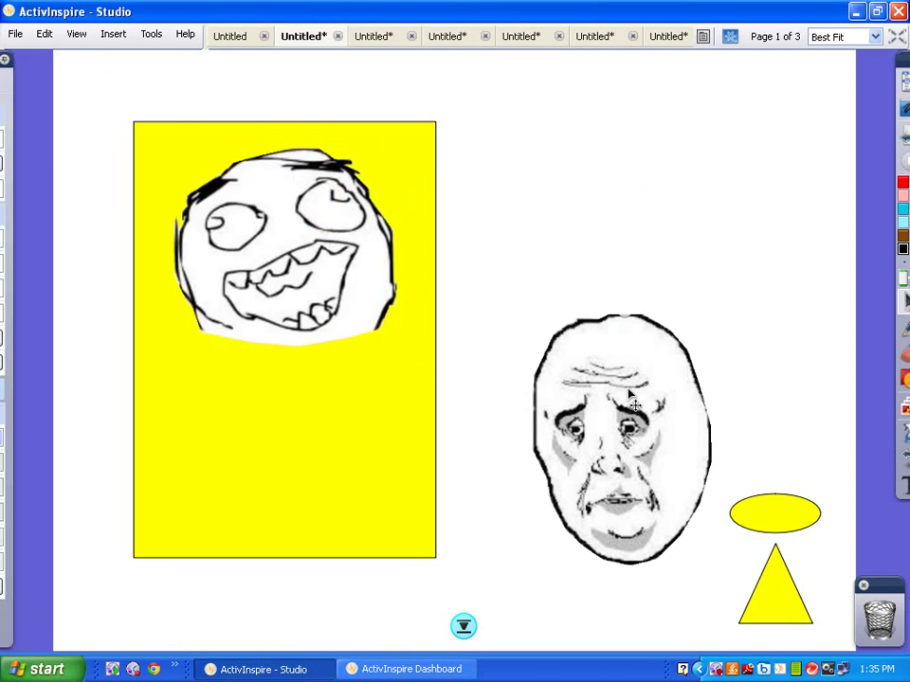
drag(664, 398, 324, 367)
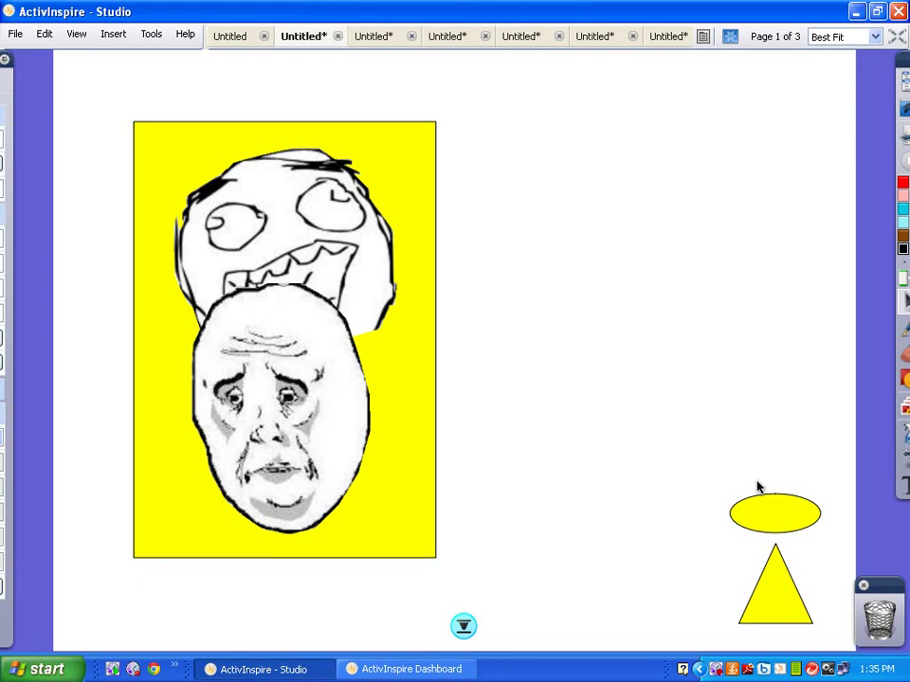
drag(763, 504, 546, 515)
click(758, 585)
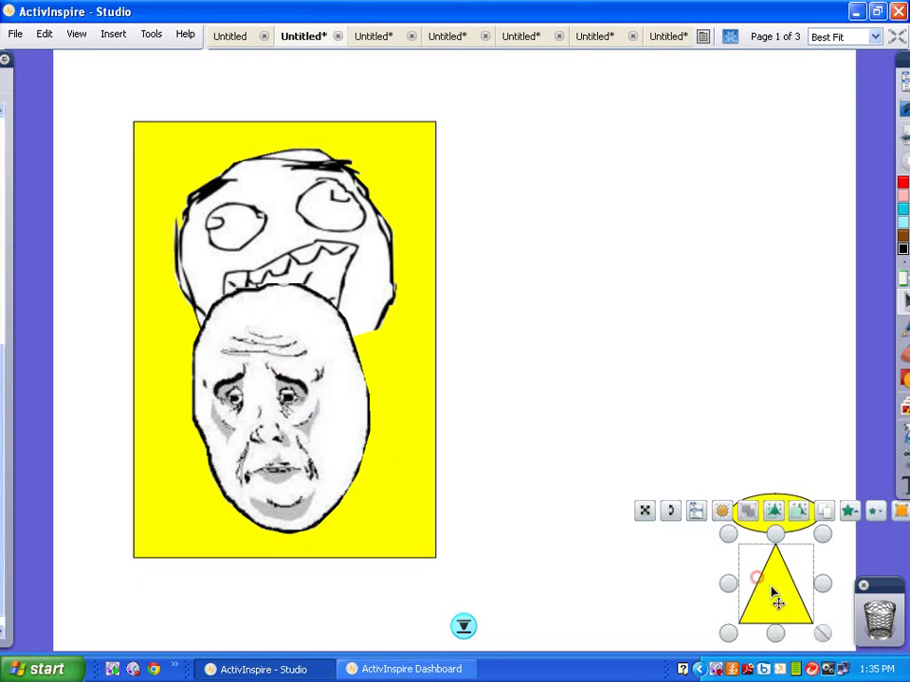
drag(778, 599, 335, 392)
click(662, 450)
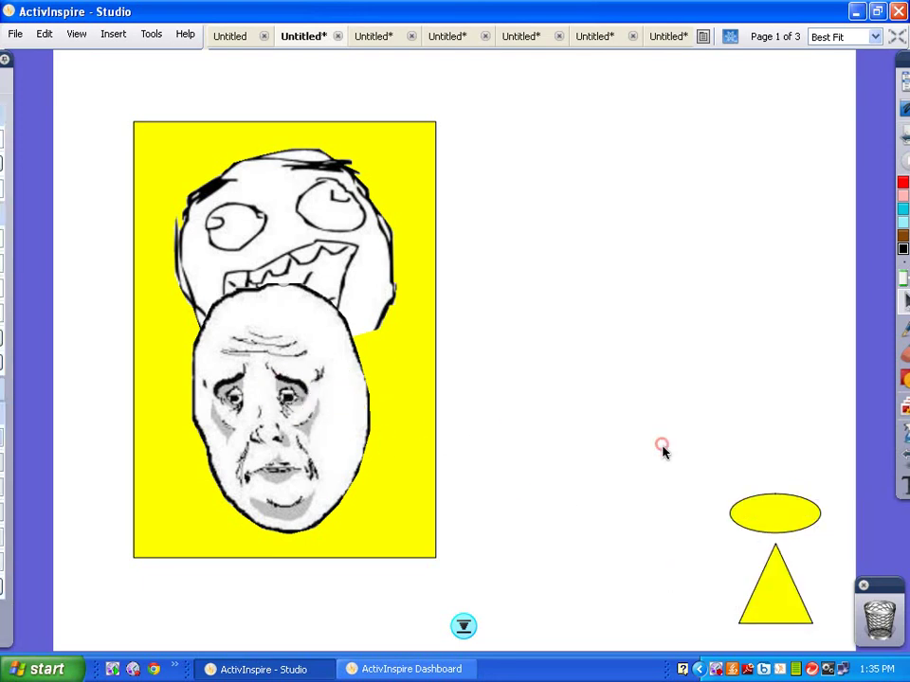